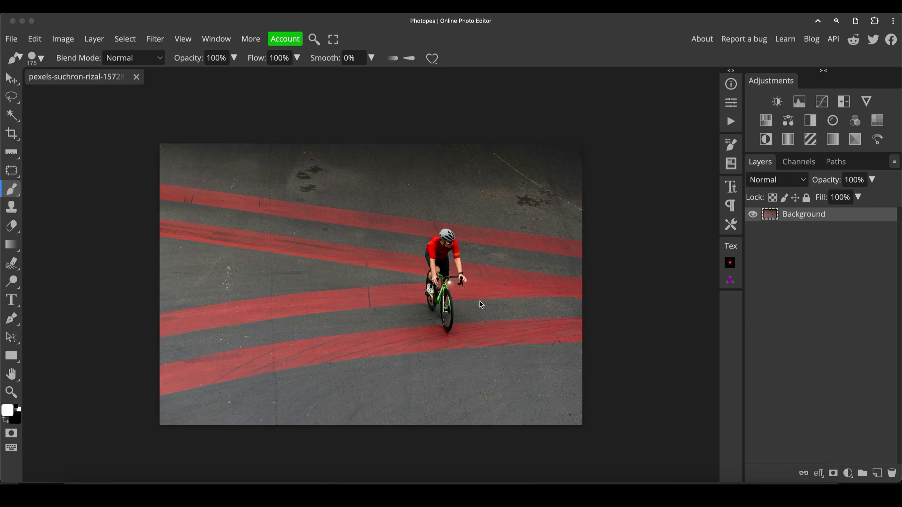
- Fit the cyclist photo in view and duplicate Background onto Layer 1 with Ctrl+J
{"action": "left_click", "coordinate": [657, 308]}
{"action": "key", "text": "z"}
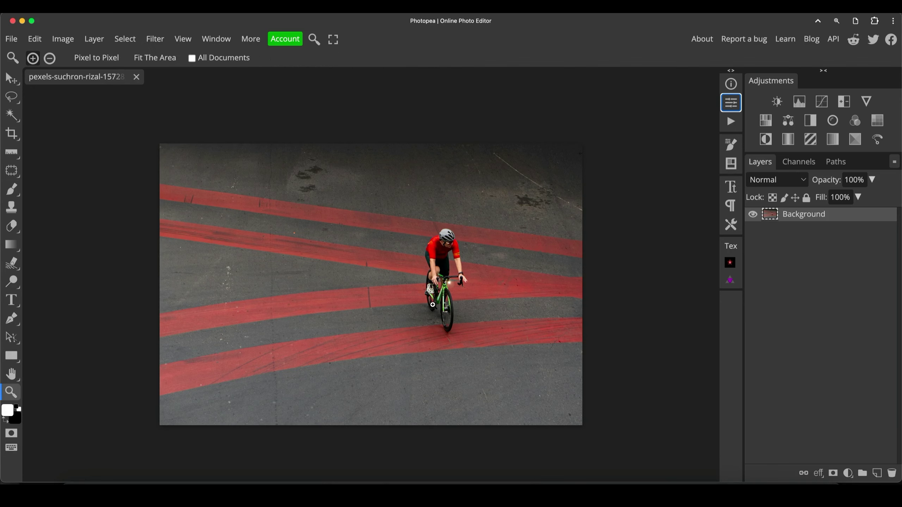
{"action": "left_click", "coordinate": [452, 307]}
{"action": "scroll", "coordinate": [457, 310], "scroll_direction": "down", "scroll_amount": 5}
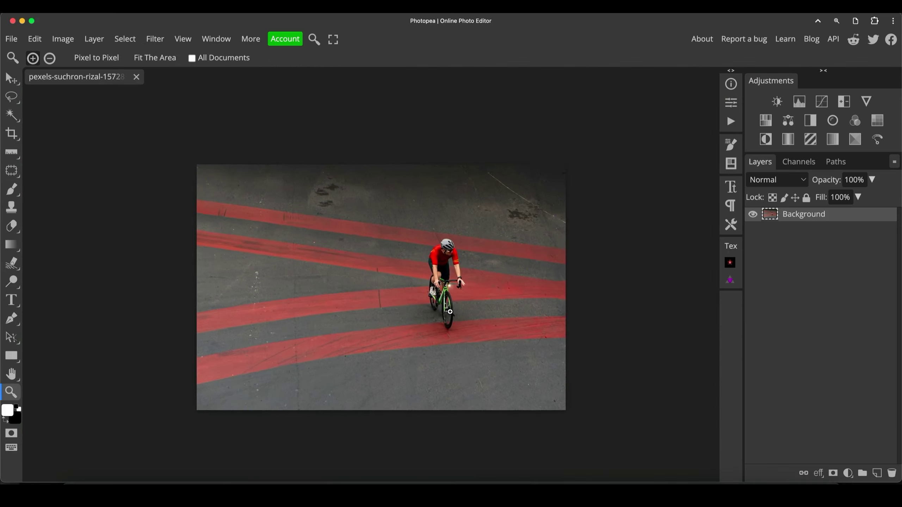
{"action": "scroll", "coordinate": [456, 312], "scroll_direction": "up", "scroll_amount": 3}
{"action": "scroll", "coordinate": [453, 313], "scroll_direction": "down", "scroll_amount": 2}
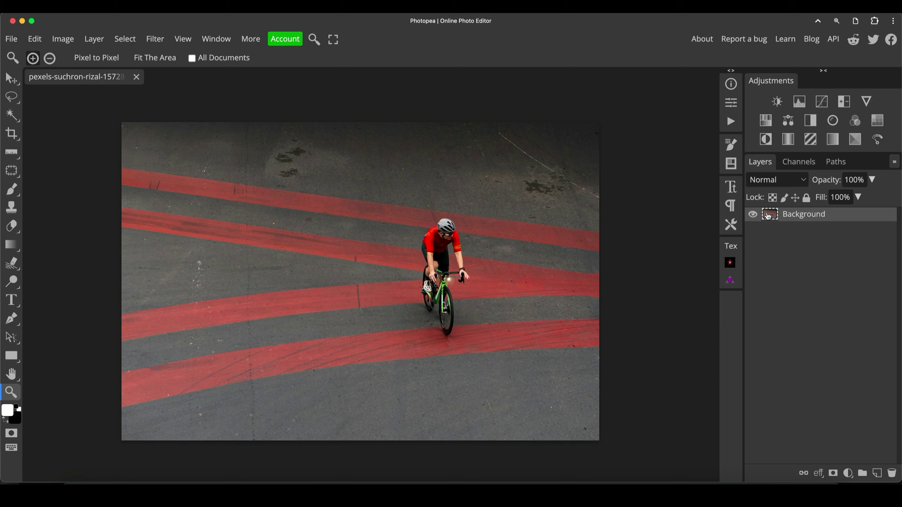
{"action": "key", "text": "ctrl+j"}
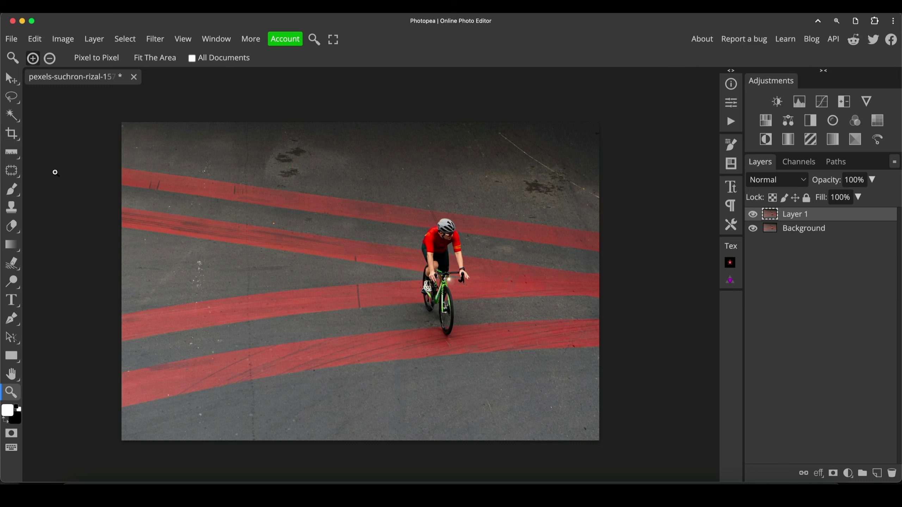
{"action": "left_click", "coordinate": [10, 171]}
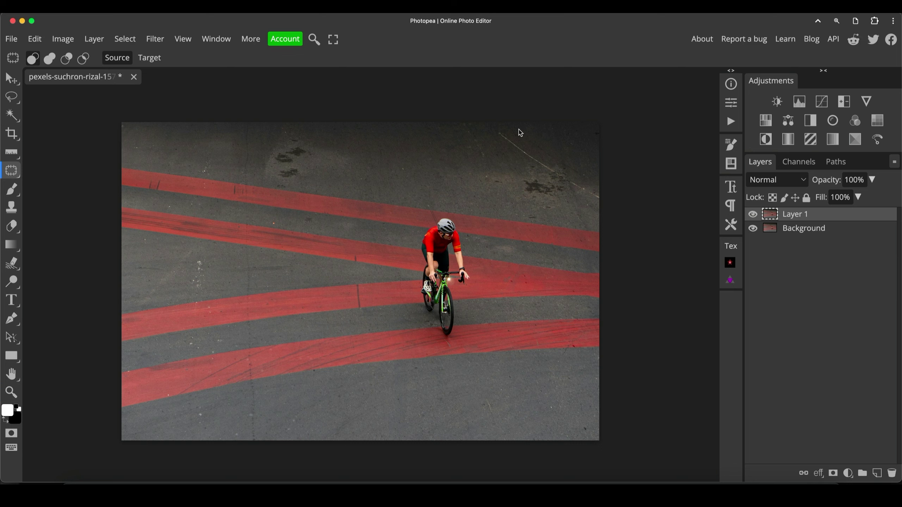
- Patch the top-right road line, upper-left dark smudges and white specks with clean asphalt
{"action": "mouse_move", "coordinate": [499, 141]}
{"action": "left_mouse_down"}
{"action": "mouse_move", "coordinate": [502, 133]}
{"action": "mouse_move", "coordinate": [611, 200]}
{"action": "mouse_move", "coordinate": [568, 186]}
{"action": "mouse_move", "coordinate": [501, 142]}
{"action": "mouse_move", "coordinate": [556, 150]}
{"action": "mouse_move", "coordinate": [533, 153]}
{"action": "left_mouse_up"}
{"action": "mouse_move", "coordinate": [523, 196]}
{"action": "left_mouse_down"}
{"action": "mouse_move", "coordinate": [521, 186]}
{"action": "mouse_move", "coordinate": [537, 179]}
{"action": "mouse_move", "coordinate": [523, 196]}
{"action": "mouse_move", "coordinate": [600, 204]}
{"action": "left_mouse_up"}
{"action": "left_click_drag", "start_coordinate": [510, 175], "coordinate": [499, 186]}
{"action": "mouse_move", "coordinate": [265, 148]}
{"action": "left_mouse_down"}
{"action": "mouse_move", "coordinate": [288, 123]}
{"action": "mouse_move", "coordinate": [318, 157]}
{"action": "mouse_move", "coordinate": [292, 185]}
{"action": "mouse_move", "coordinate": [279, 183]}
{"action": "mouse_move", "coordinate": [261, 171]}
{"action": "mouse_move", "coordinate": [265, 154]}
{"action": "mouse_move", "coordinate": [375, 167]}
{"action": "left_mouse_up"}
{"action": "key", "text": "ctrl+d"}
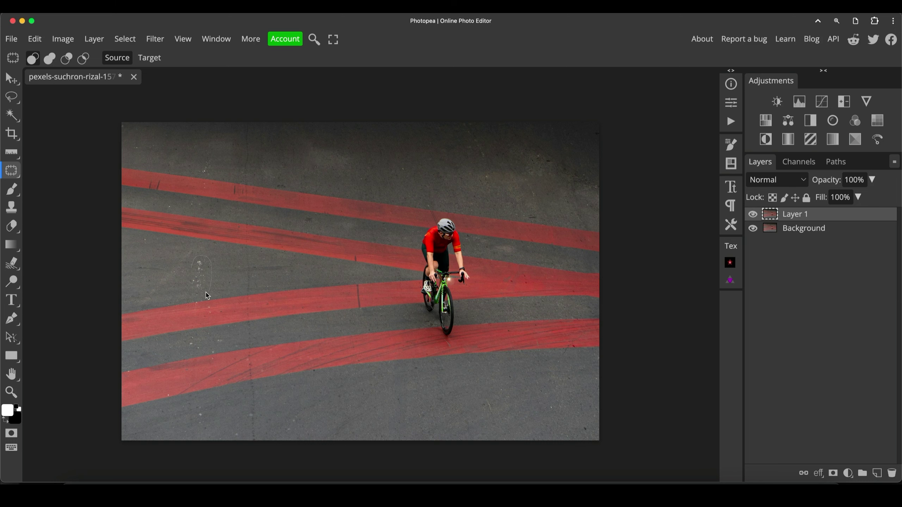
{"action": "left_click_drag", "start_coordinate": [201, 277], "coordinate": [218, 276]}
- Zoom around the healed asphalt and compare the retouched layer against the original
{"action": "key", "text": "z"}
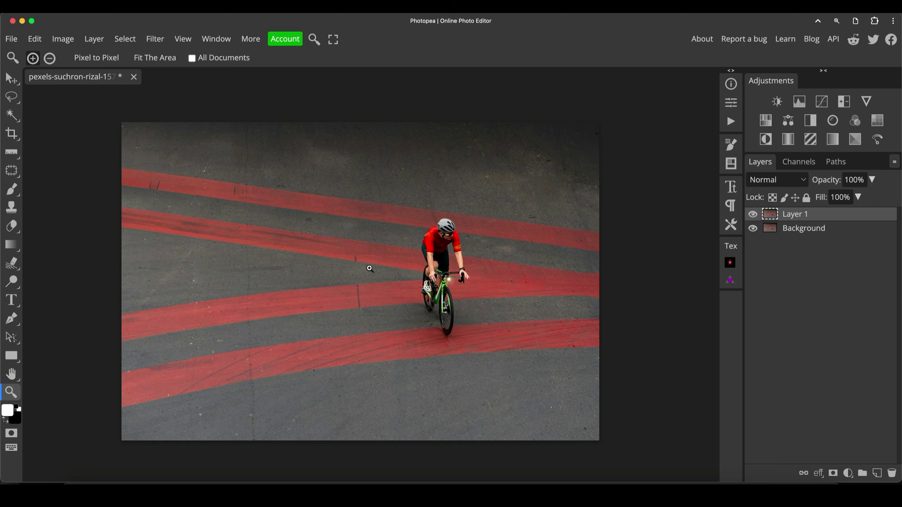
{"action": "scroll", "coordinate": [355, 269], "scroll_direction": "down", "scroll_amount": 5}
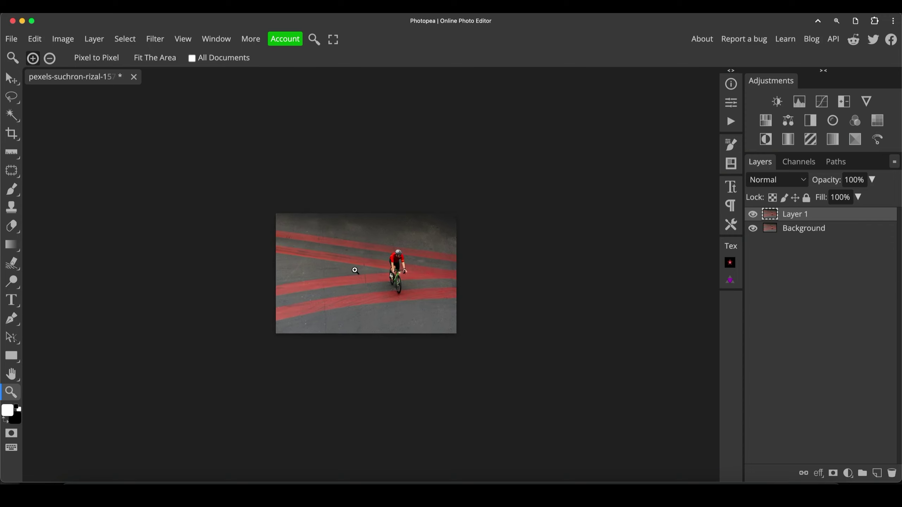
{"action": "scroll", "coordinate": [355, 271], "scroll_direction": "down", "scroll_amount": 1}
{"action": "scroll", "coordinate": [355, 270], "scroll_direction": "up", "scroll_amount": 5}
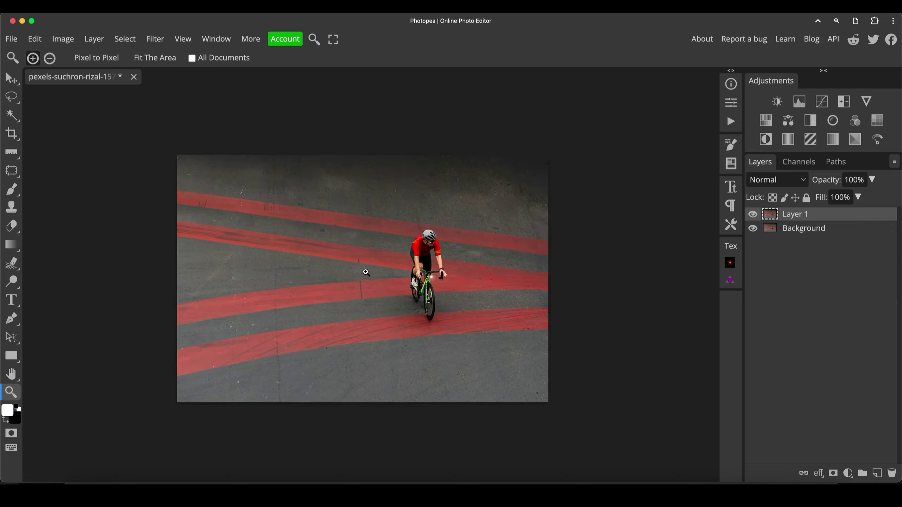
{"action": "scroll", "coordinate": [366, 272], "scroll_direction": "up", "scroll_amount": 2}
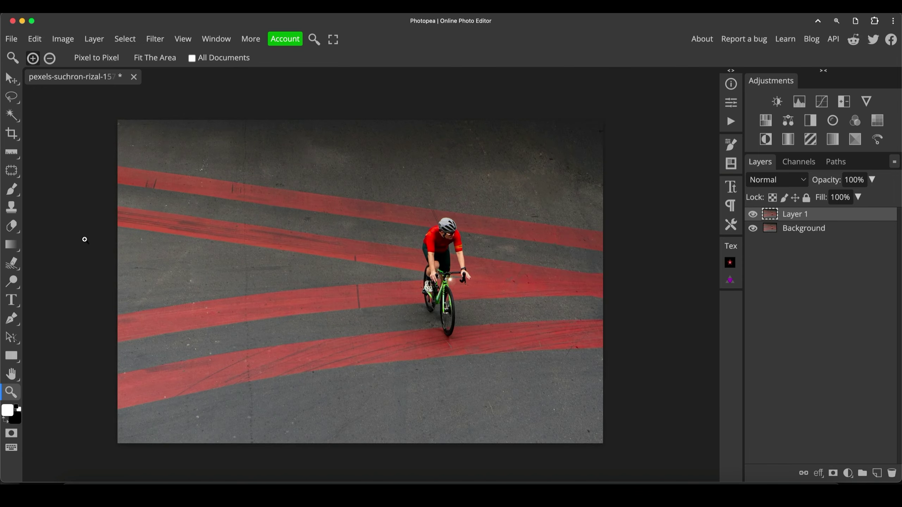
{"action": "left_click", "coordinate": [9, 98]}
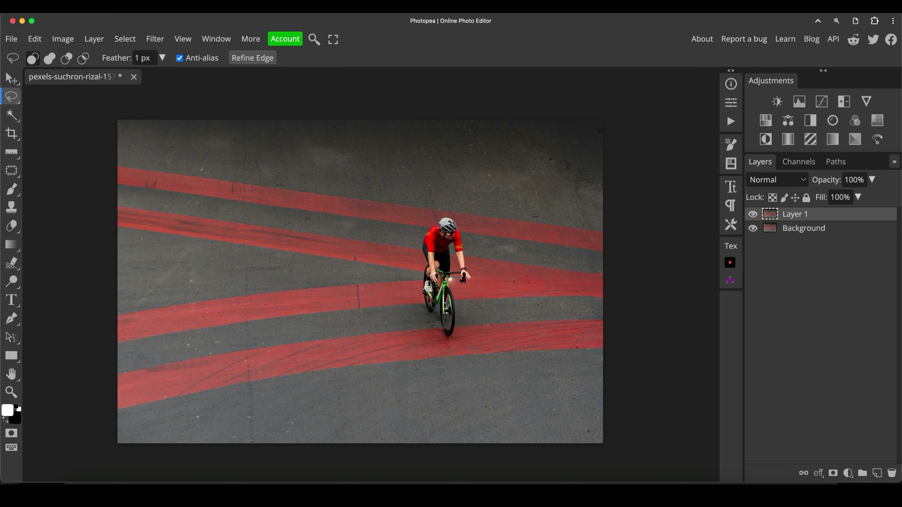
{"action": "left_click", "coordinate": [753, 215]}
{"action": "key", "text": "z"}
{"action": "left_click", "coordinate": [480, 311], "text": "alt"}
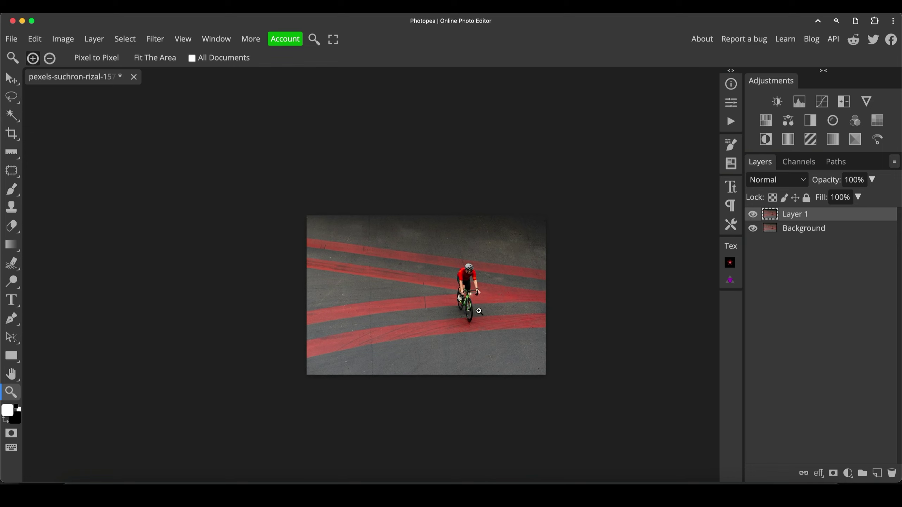
{"action": "left_click", "coordinate": [479, 311]}
{"action": "left_click", "coordinate": [485, 311]}
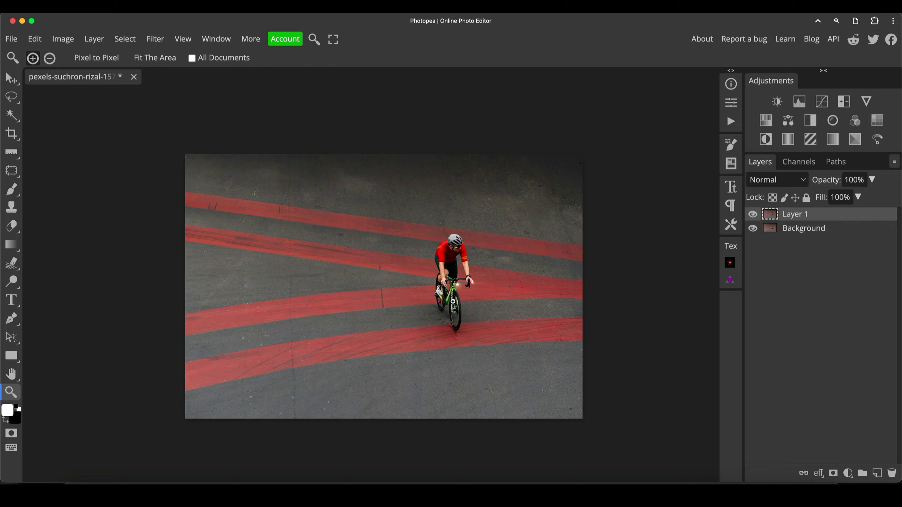
{"action": "mouse_move", "coordinate": [454, 303]}
{"action": "left_mouse_down"}
{"action": "mouse_move", "coordinate": [482, 303]}
{"action": "mouse_move", "coordinate": [441, 290]}
{"action": "mouse_move", "coordinate": [450, 288]}
{"action": "mouse_move", "coordinate": [441, 295]}
{"action": "left_mouse_up"}
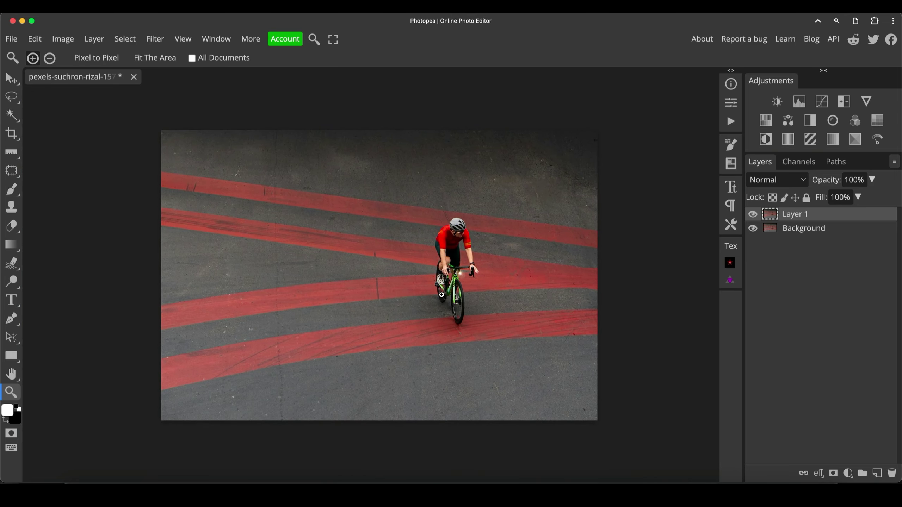
{"action": "left_click", "coordinate": [775, 229]}
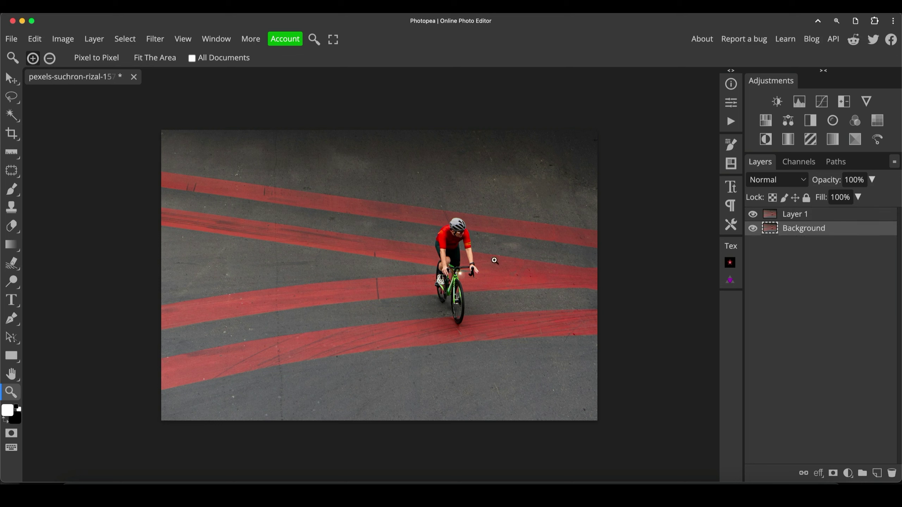
{"action": "left_click", "coordinate": [774, 215]}
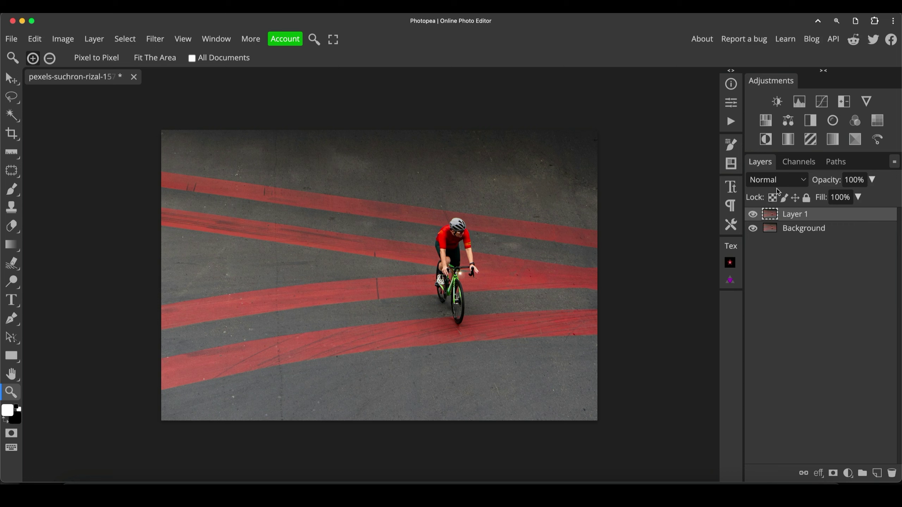
- Add a Hue/Saturation layer with the Reds range saturation raised to 34
{"action": "left_click", "coordinate": [766, 121]}
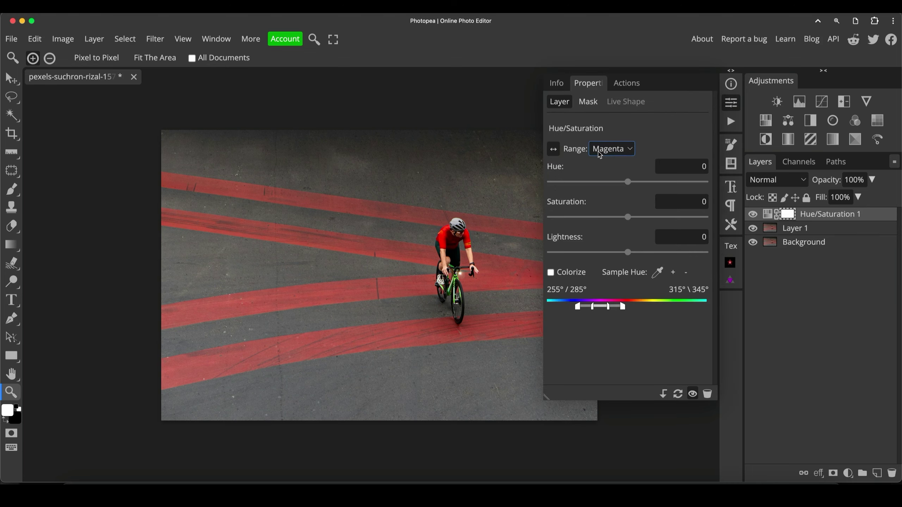
{"action": "left_click", "coordinate": [617, 149]}
{"action": "left_click", "coordinate": [603, 88]}
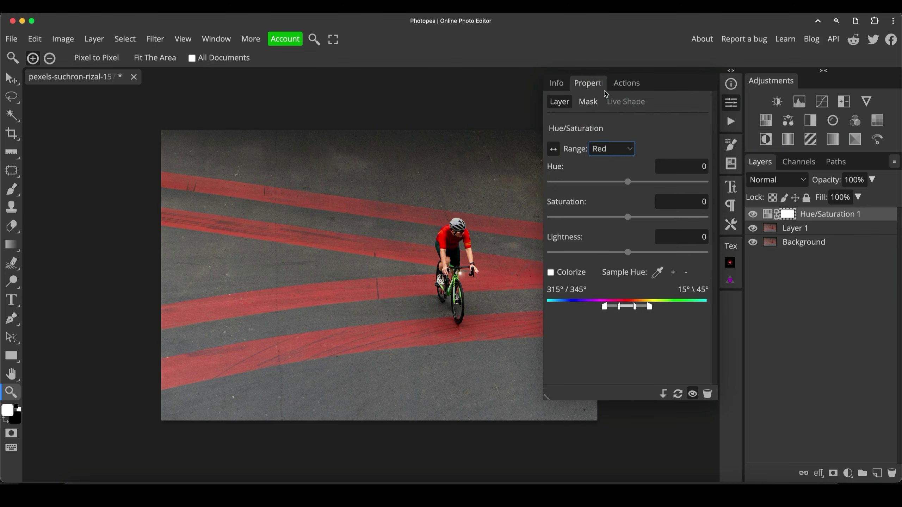
{"action": "left_click_drag", "start_coordinate": [628, 220], "coordinate": [654, 219]}
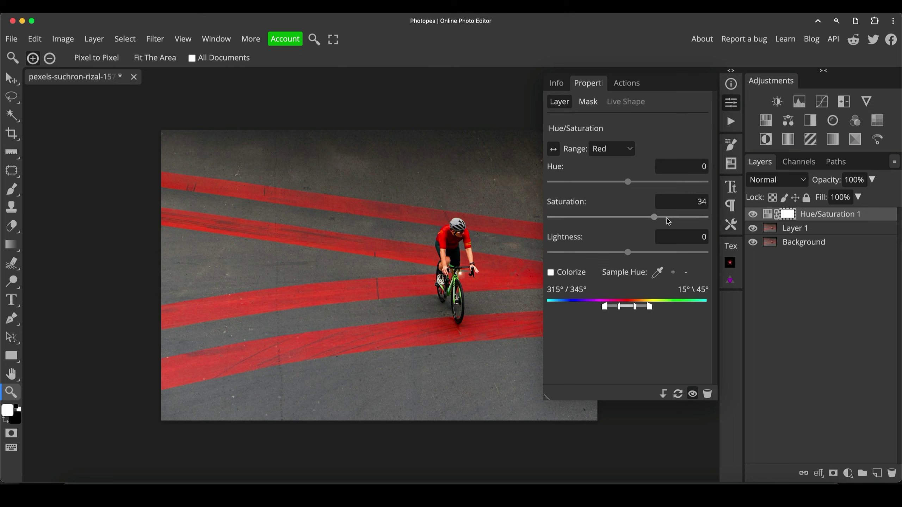
- Toggle the saturation boost to compare, leave it off, and select Layer 1
{"action": "left_click", "coordinate": [753, 215]}
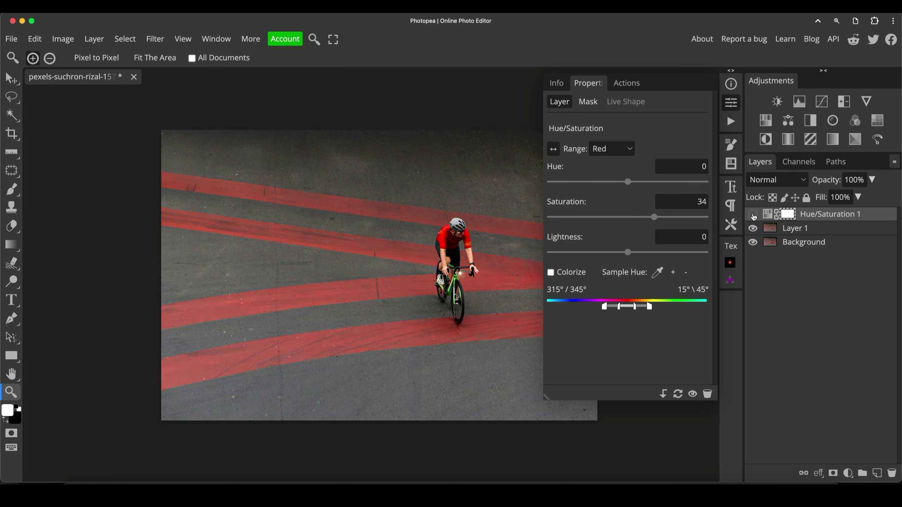
{"action": "left_click", "coordinate": [753, 214]}
{"action": "left_click", "coordinate": [753, 214]}
{"action": "left_click", "coordinate": [752, 214]}
{"action": "left_click", "coordinate": [753, 215]}
{"action": "left_click", "coordinate": [753, 215]}
{"action": "left_click", "coordinate": [752, 214]}
{"action": "left_click", "coordinate": [780, 229]}
- Select the red stripes via Color Range, sampling a stripe and using Fuzziness 126
{"action": "left_click", "coordinate": [130, 40]}
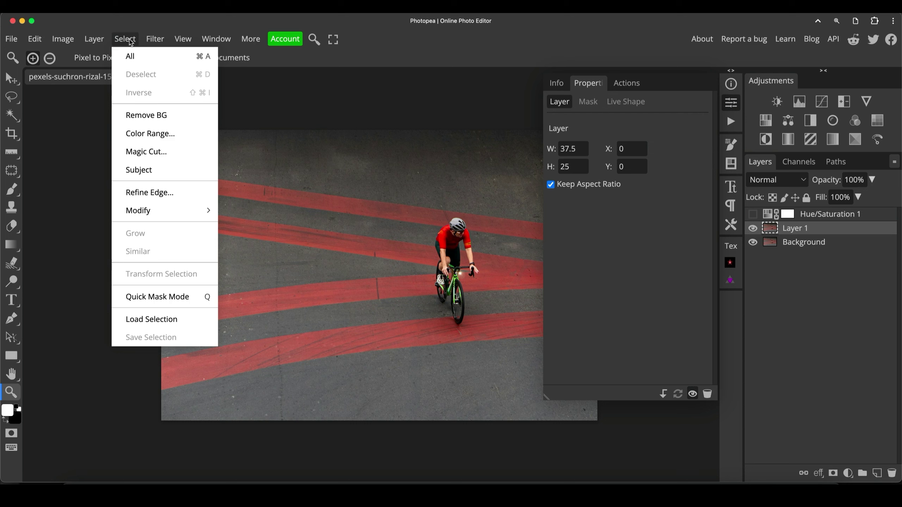
{"action": "left_click", "coordinate": [153, 134]}
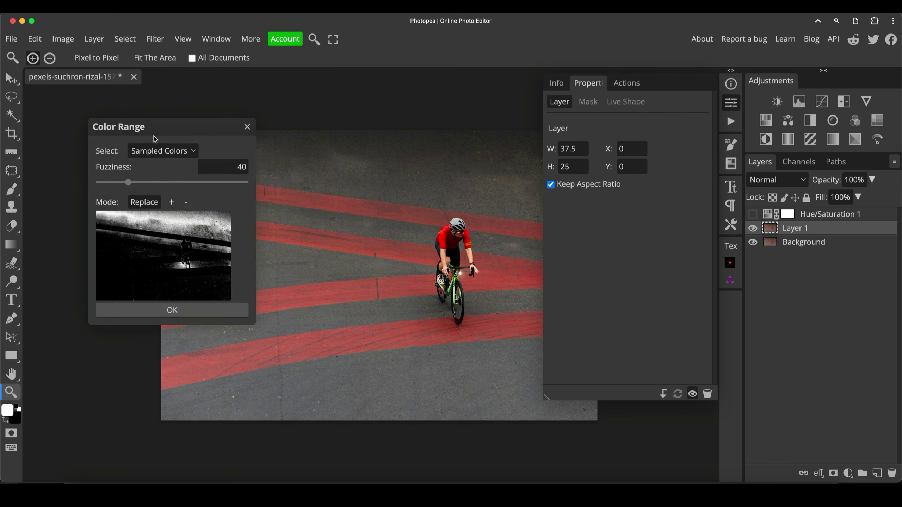
{"action": "left_click", "coordinate": [288, 201]}
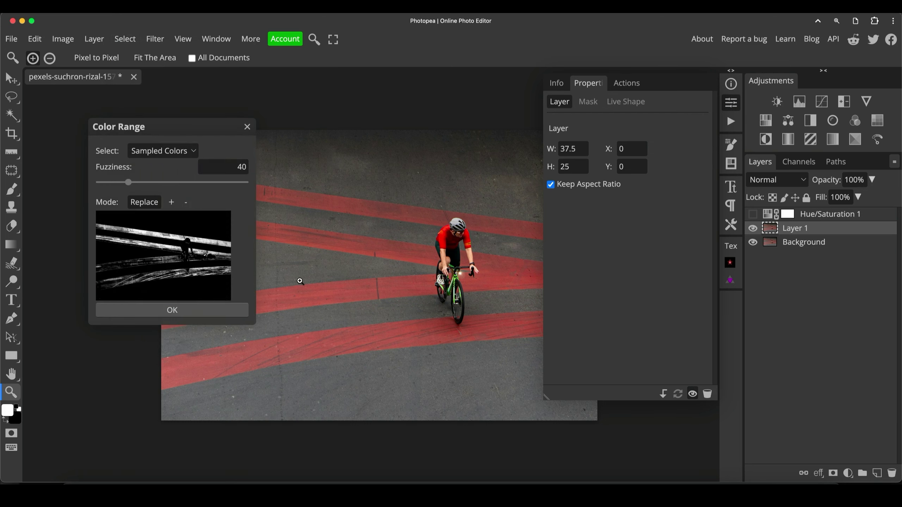
{"action": "left_click", "coordinate": [307, 296]}
{"action": "left_click_drag", "start_coordinate": [128, 182], "coordinate": [191, 188]}
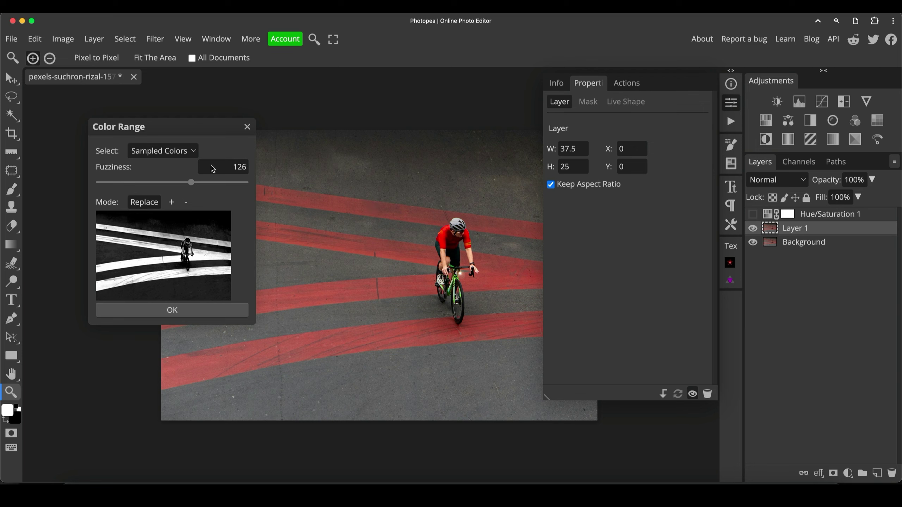
{"action": "left_click", "coordinate": [205, 316]}
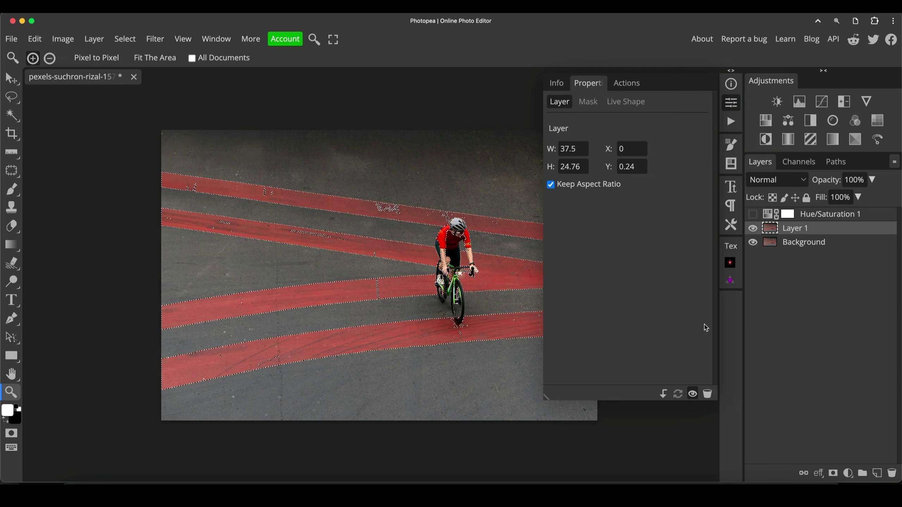
{"action": "left_click", "coordinate": [822, 102]}
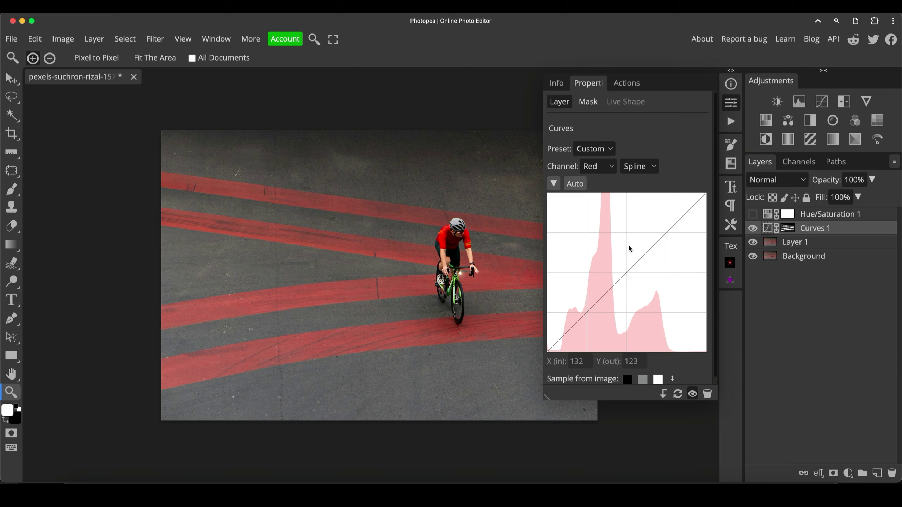
- Raise the Curves 1 Red channel point from input 104 to output 174, checking the mask
{"action": "left_click_drag", "start_coordinate": [630, 272], "coordinate": [617, 248]}
{"action": "left_click", "coordinate": [784, 230], "text": "alt"}
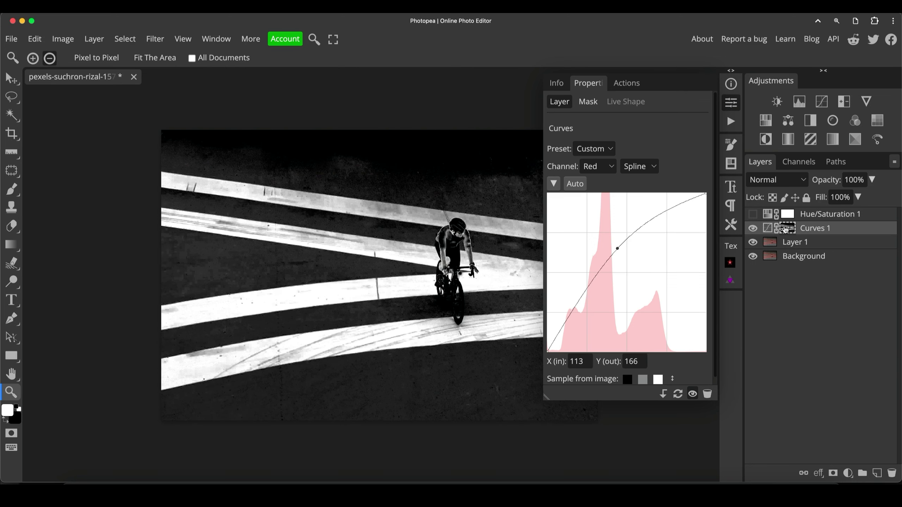
{"action": "left_click", "coordinate": [784, 230], "text": "alt"}
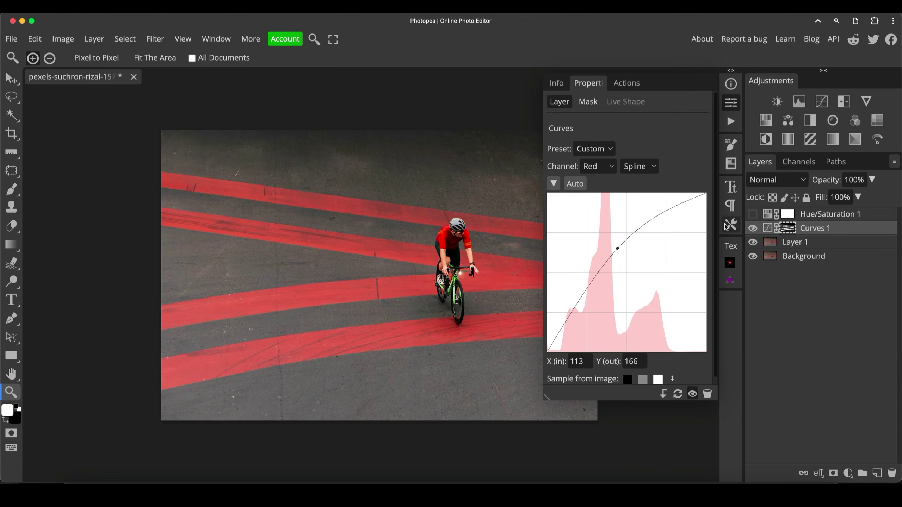
{"action": "left_click_drag", "start_coordinate": [617, 248], "coordinate": [620, 248]}
{"action": "left_click", "coordinate": [592, 167]}
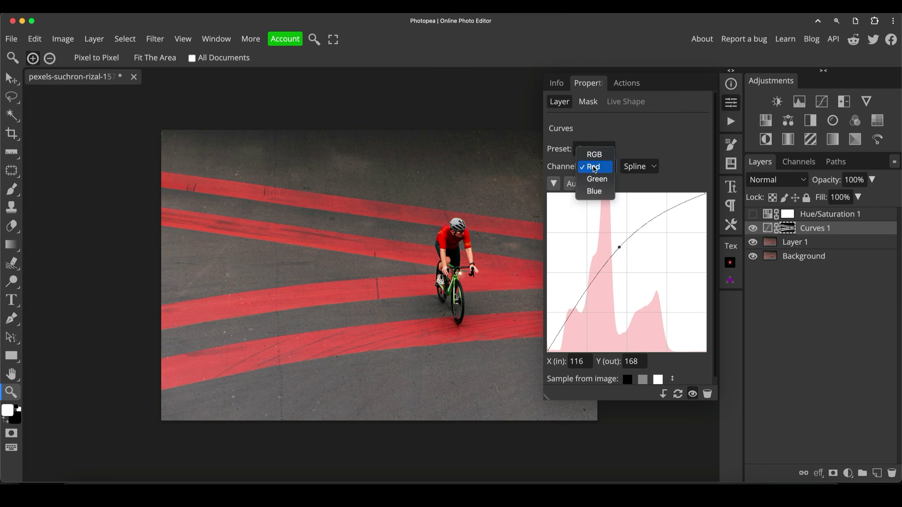
{"action": "left_click", "coordinate": [594, 167]}
{"action": "mouse_move", "coordinate": [620, 247]}
{"action": "left_mouse_down"}
{"action": "mouse_move", "coordinate": [622, 269]}
{"action": "mouse_move", "coordinate": [602, 239]}
{"action": "mouse_move", "coordinate": [611, 246]}
{"action": "left_mouse_up"}
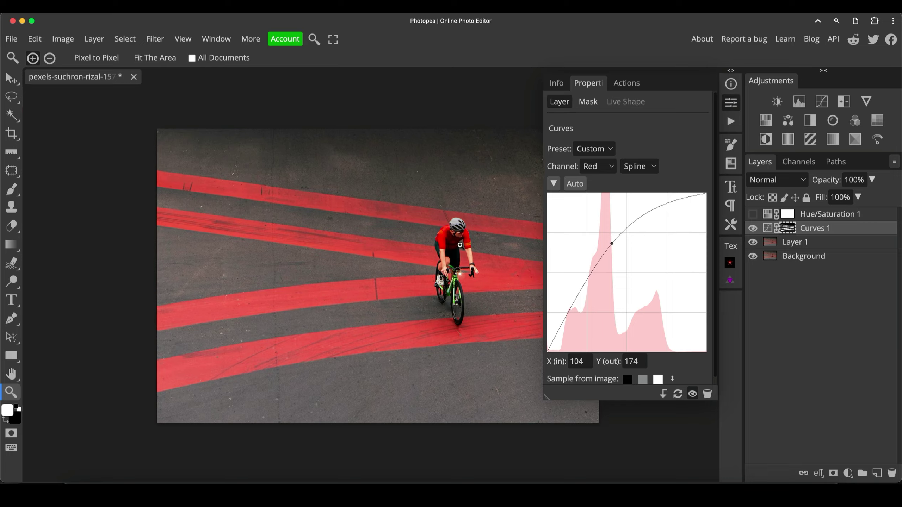
{"action": "scroll", "coordinate": [459, 245], "scroll_direction": "up", "scroll_amount": 5}
- Paint black into the Curves 1 mask around the cyclist with a smaller brush
{"action": "scroll", "coordinate": [459, 245], "scroll_direction": "down", "scroll_amount": 2}
{"action": "key", "text": "b"}
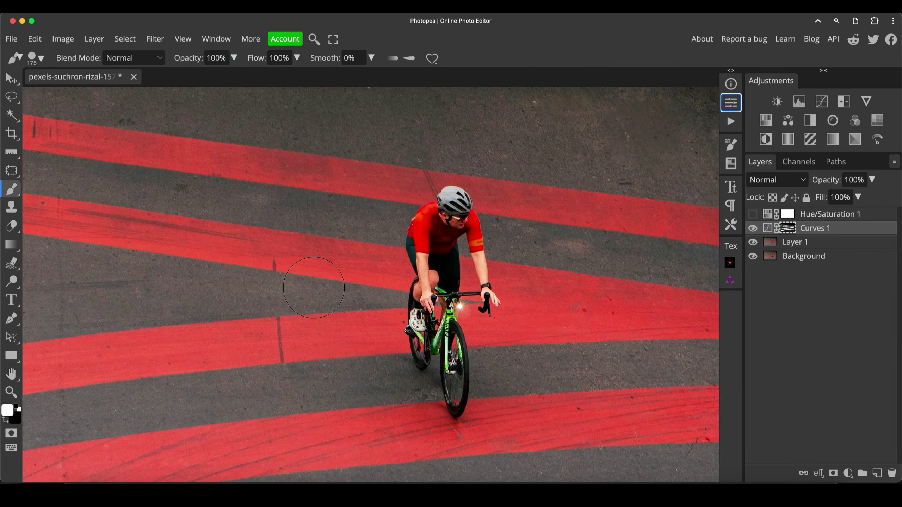
{"action": "key", "text": "bracketleft"}
{"action": "key", "text": "bracketleft"}
{"action": "key", "text": "bracketleft"}
{"action": "key", "text": "x"}
{"action": "key", "text": "bracketleft"}
{"action": "key", "text": "bracketleft"}
{"action": "key", "text": "bracketleft"}
{"action": "key", "text": "bracketleft"}
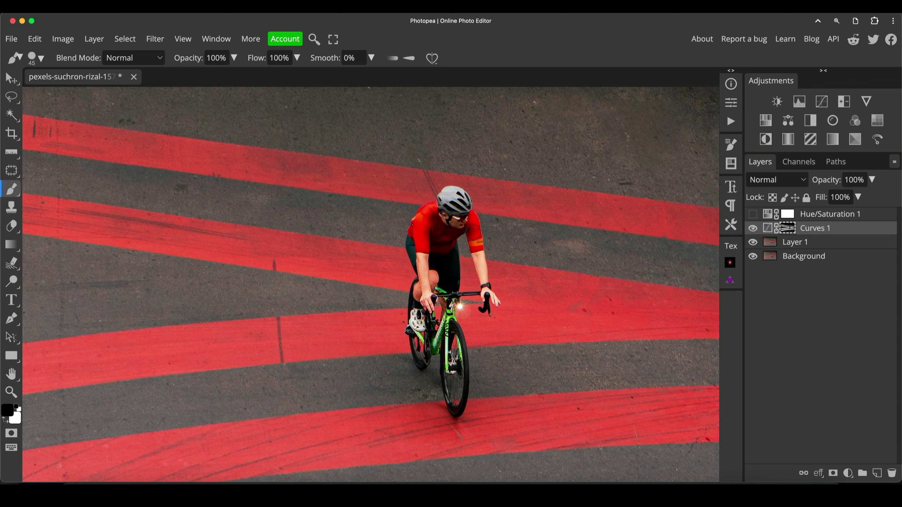
{"action": "key", "text": "bracketleft"}
{"action": "key", "text": "bracketleft"}
{"action": "key", "text": "bracketleft"}
{"action": "key", "text": "bracketleft"}
{"action": "key", "text": "bracketright"}
{"action": "key", "text": "bracketright"}
{"action": "key", "text": "x"}
{"action": "key", "text": "x"}
- Toggle Curves 1 off and back on to compare the brightened stripes
{"action": "left_click", "coordinate": [752, 228]}
{"action": "left_click", "coordinate": [753, 228]}
{"action": "key", "text": "z"}
{"action": "scroll", "coordinate": [523, 241], "scroll_direction": "down", "scroll_amount": 5}
{"action": "scroll", "coordinate": [516, 238], "scroll_direction": "up", "scroll_amount": 2}
{"action": "scroll", "coordinate": [518, 238], "scroll_direction": "up", "scroll_amount": 6}
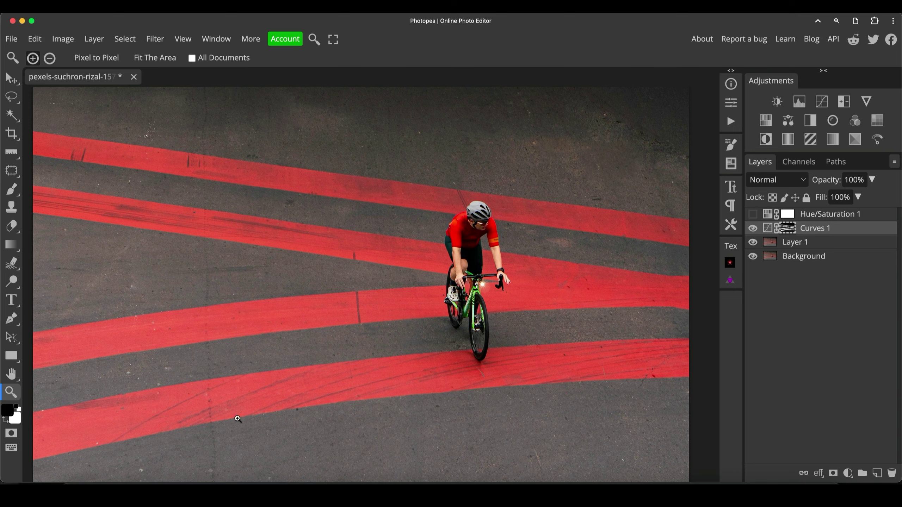
{"action": "scroll", "coordinate": [324, 400], "scroll_direction": "up", "scroll_amount": 5}
{"action": "scroll", "coordinate": [324, 400], "scroll_direction": "down", "scroll_amount": 5}
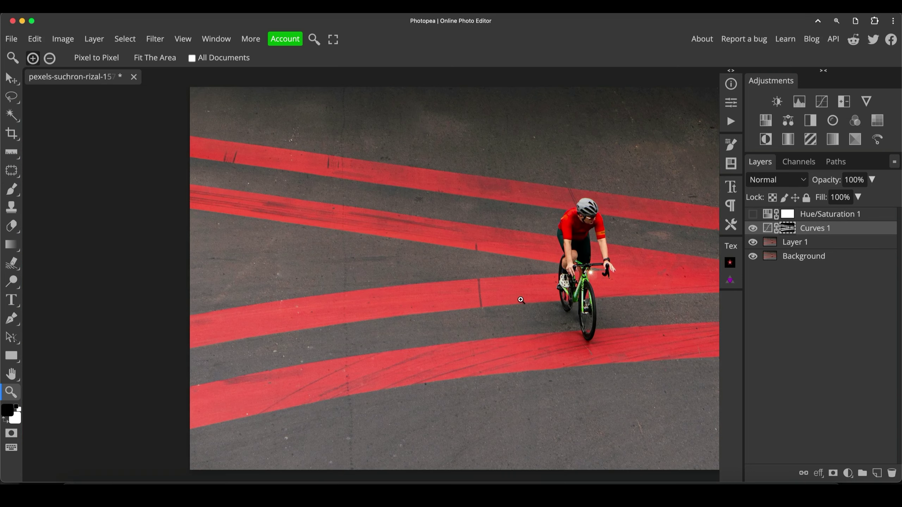
- Heal the dark road-mark line across the red stripe on Layer 1 with the Healing Brush
{"action": "left_click", "coordinate": [763, 243]}
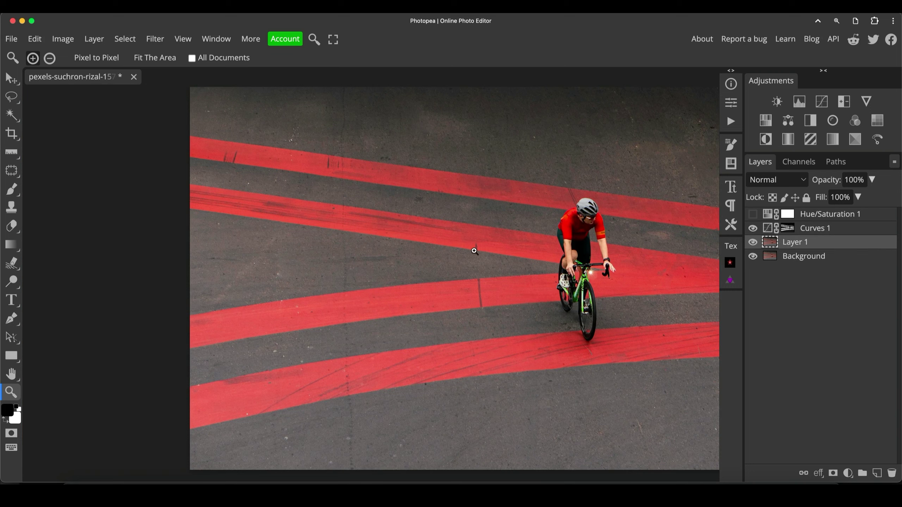
{"action": "scroll", "coordinate": [486, 256], "scroll_direction": "up", "scroll_amount": 5}
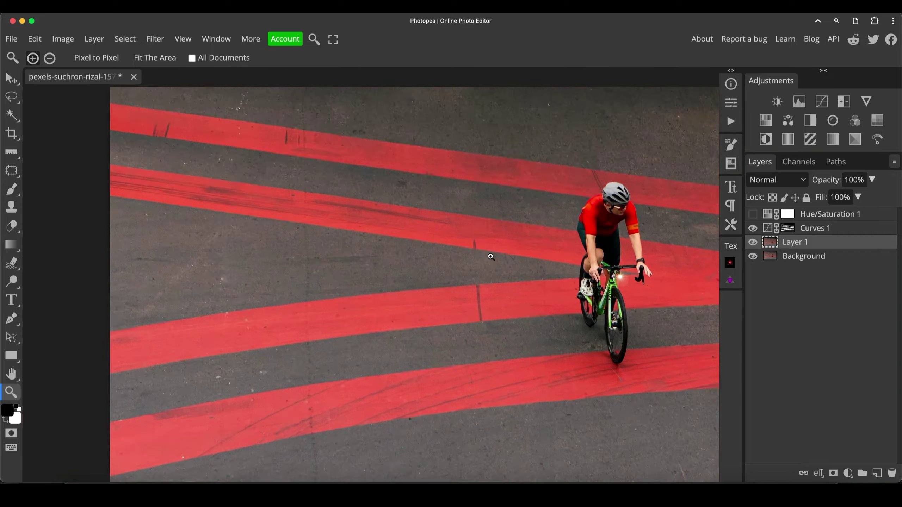
{"action": "scroll", "coordinate": [526, 275], "scroll_direction": "down", "scroll_amount": 6}
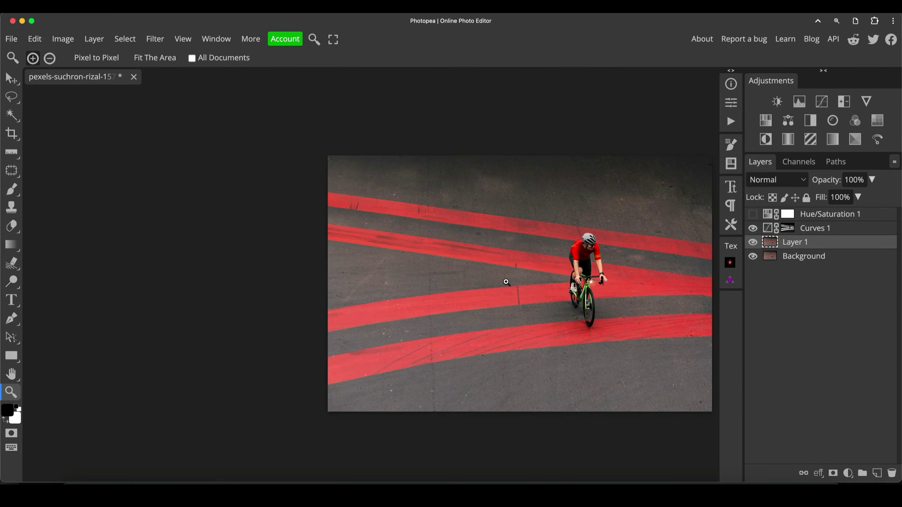
{"action": "scroll", "coordinate": [515, 281], "scroll_direction": "up", "scroll_amount": 5}
{"action": "scroll", "coordinate": [518, 283], "scroll_direction": "up", "scroll_amount": 1}
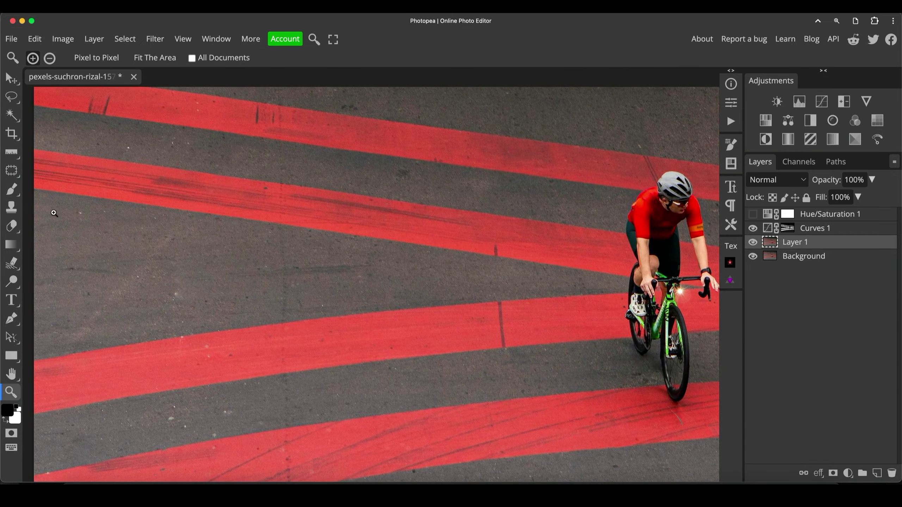
{"action": "right_click", "coordinate": [12, 172]}
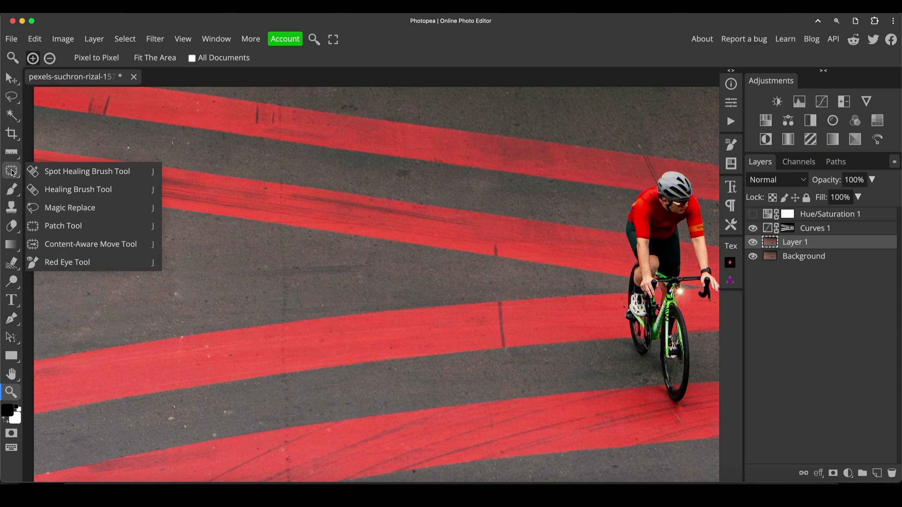
{"action": "left_click", "coordinate": [77, 190]}
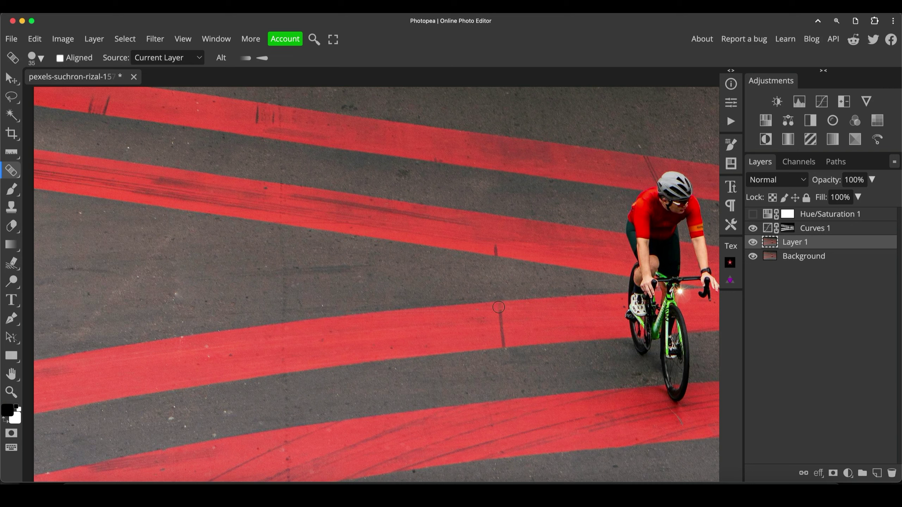
{"action": "left_click_drag", "start_coordinate": [499, 307], "coordinate": [503, 341]}
- Set the healing source to Current & Below and view the Curves 1 mask alone
{"action": "left_click", "coordinate": [167, 57]}
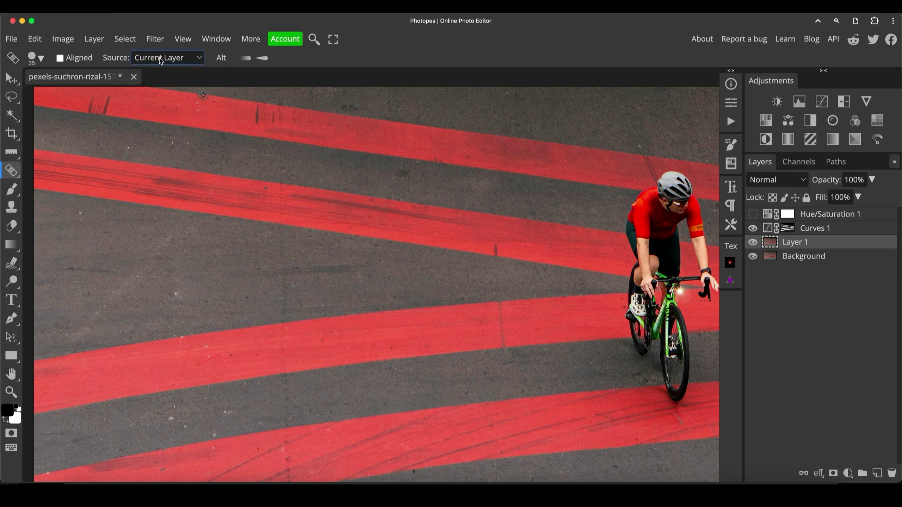
{"action": "left_click", "coordinate": [167, 73]}
{"action": "left_click", "coordinate": [524, 300], "text": "alt"}
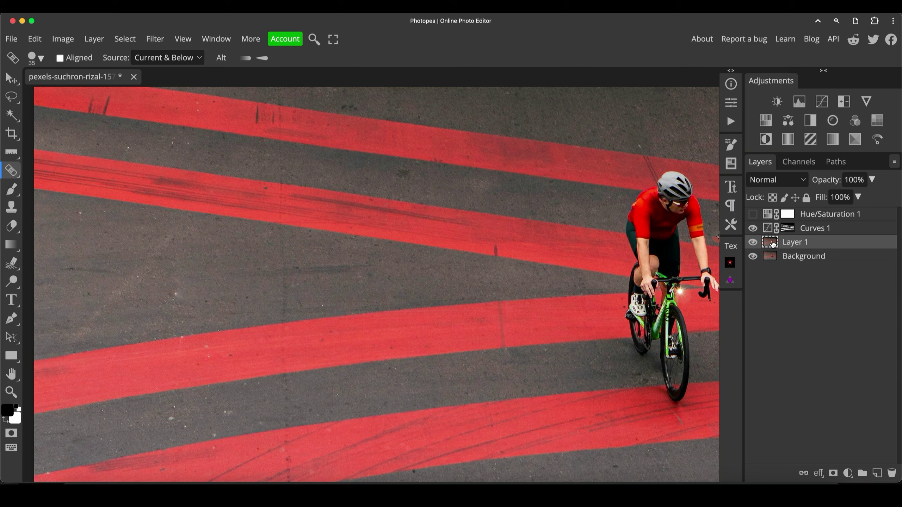
{"action": "right_click", "coordinate": [9, 170]}
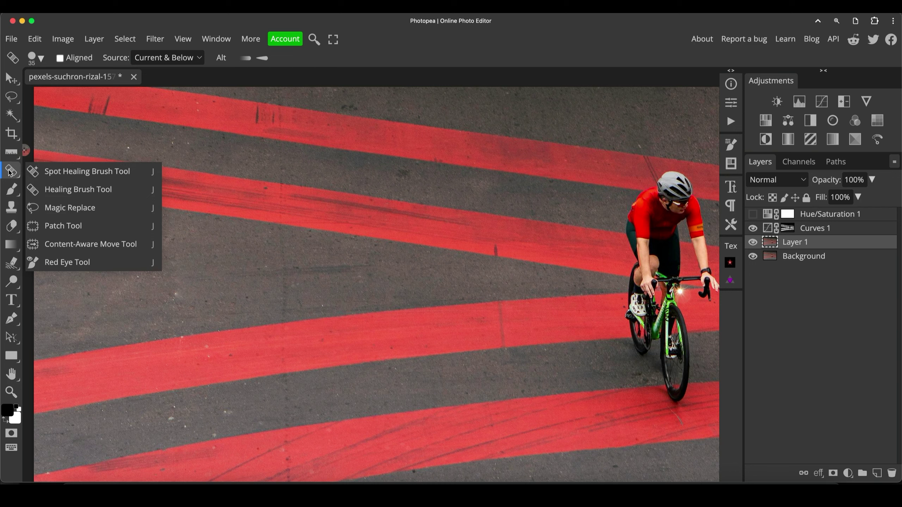
{"action": "left_click", "coordinate": [10, 171]}
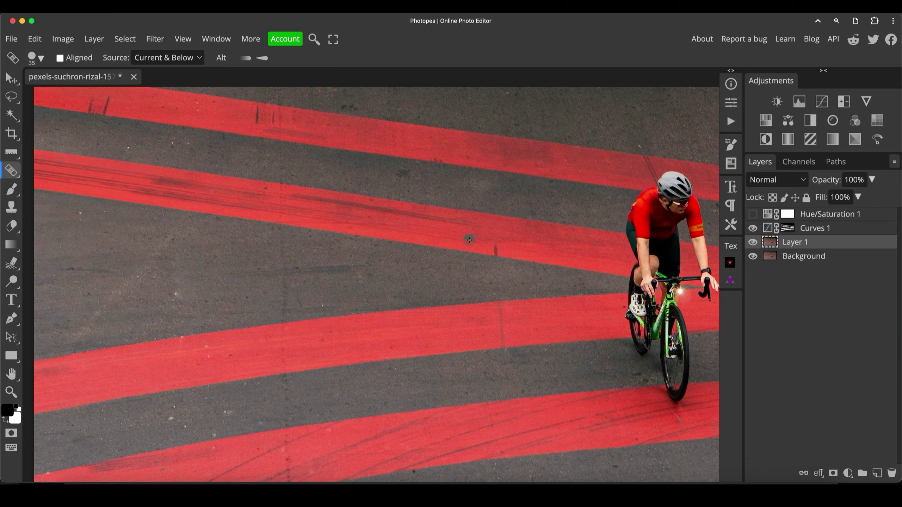
{"action": "left_click", "coordinate": [786, 230], "text": "alt"}
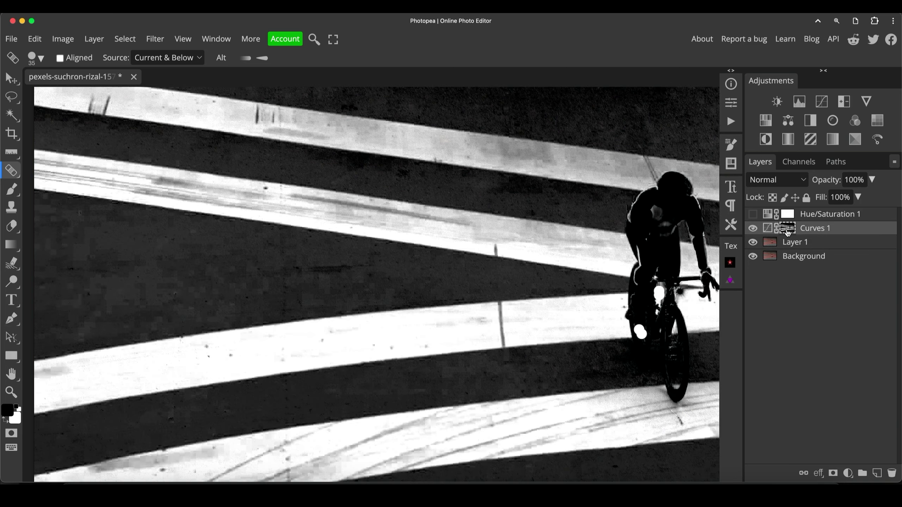
- Compare the Hue/Saturation 1 boost once more, then delete that layer
{"action": "left_click", "coordinate": [788, 230], "text": "alt"}
{"action": "left_click", "coordinate": [752, 228]}
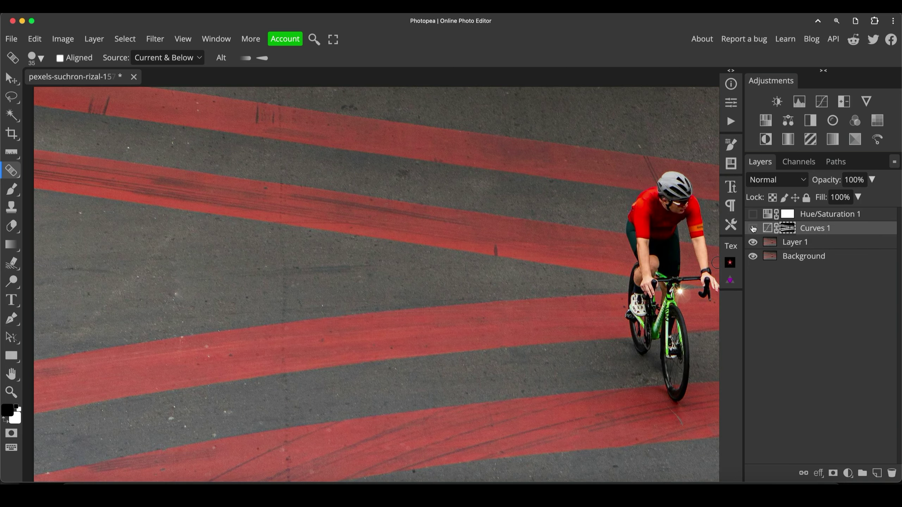
{"action": "left_click", "coordinate": [774, 245]}
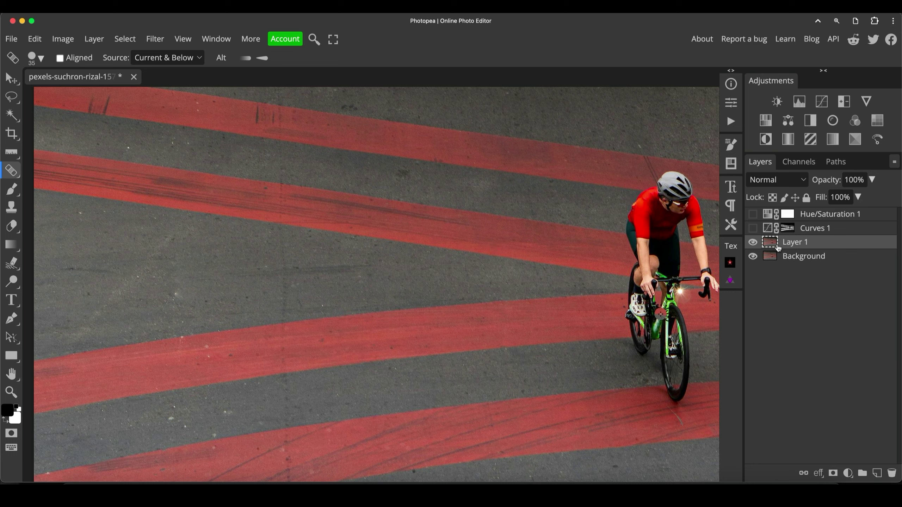
{"action": "left_click", "coordinate": [753, 228]}
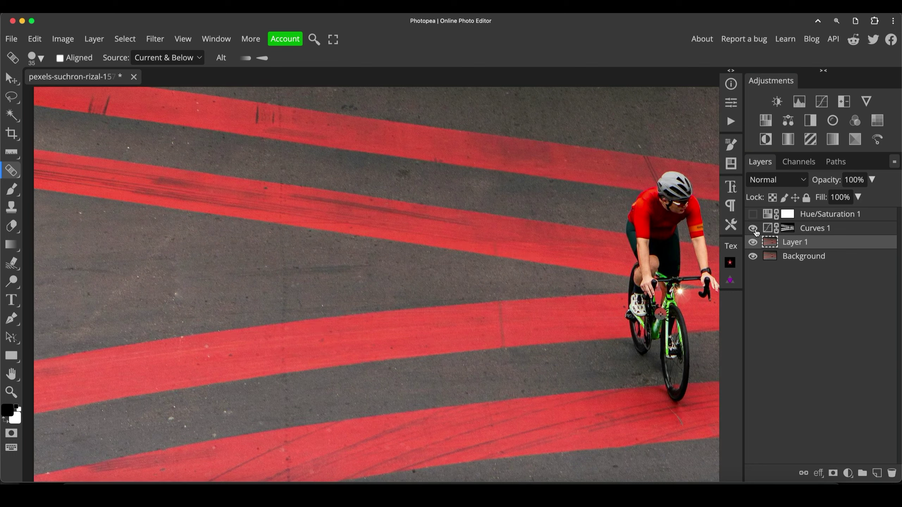
{"action": "left_click", "coordinate": [753, 215]}
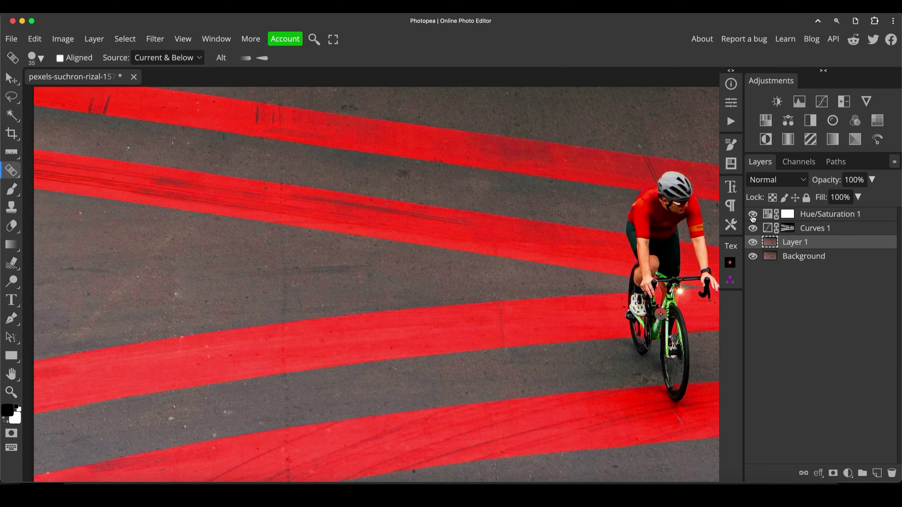
{"action": "left_click", "coordinate": [753, 215]}
{"action": "left_click", "coordinate": [762, 216]}
{"action": "key", "text": "Delete"}
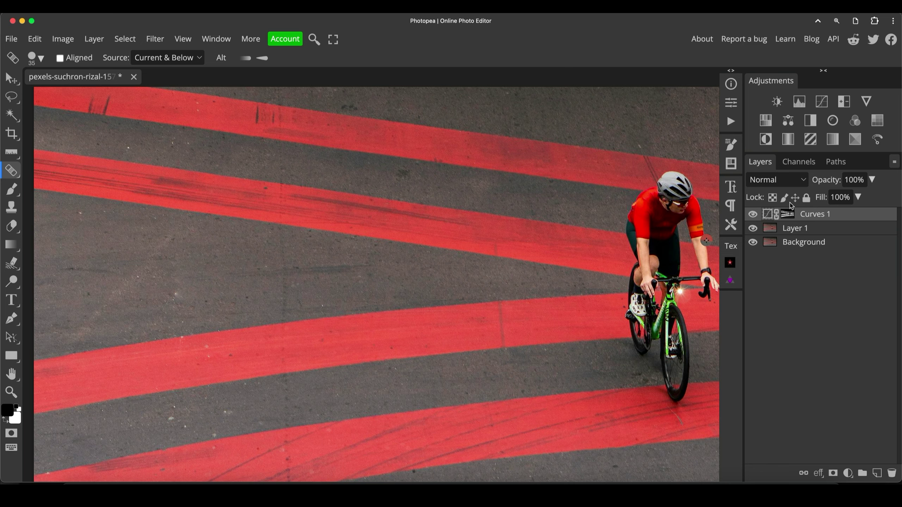
- Toggle Curves 1 off and on and inspect its mask on its own
{"action": "left_click", "coordinate": [753, 215]}
{"action": "left_click", "coordinate": [753, 214]}
{"action": "left_click", "coordinate": [787, 215], "text": "alt"}
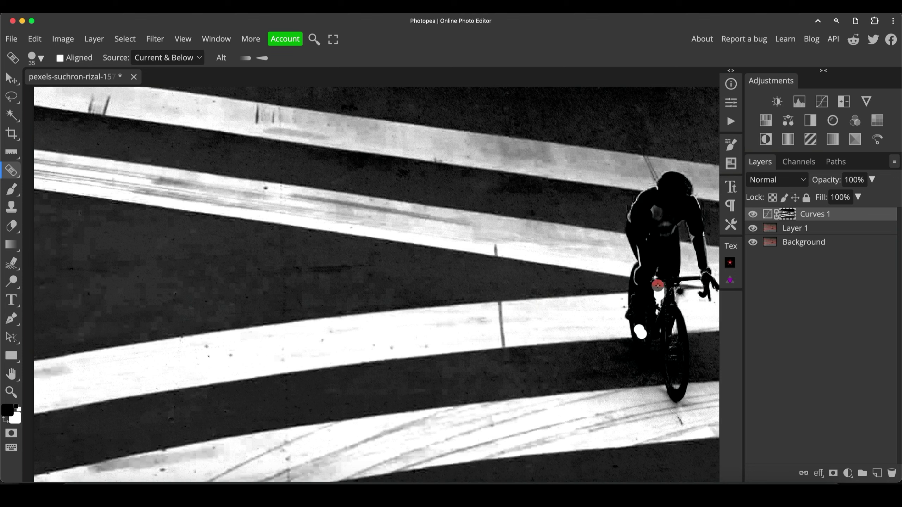
{"action": "left_click", "coordinate": [787, 213], "text": "alt"}
{"action": "key", "text": "b"}
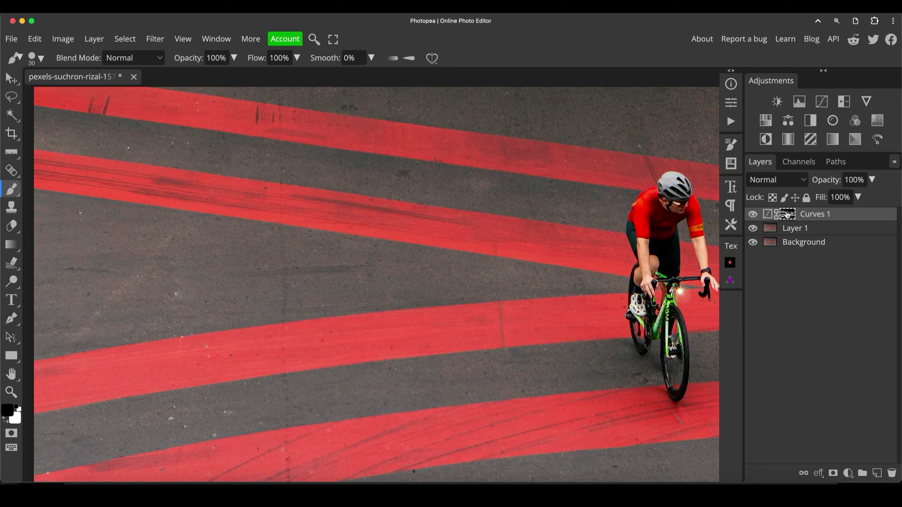
- Paint white on the Curves 1 mask over the streaks on the upper and lower stripes
{"action": "key", "text": "x"}
{"action": "left_click", "coordinate": [787, 215], "text": "alt"}
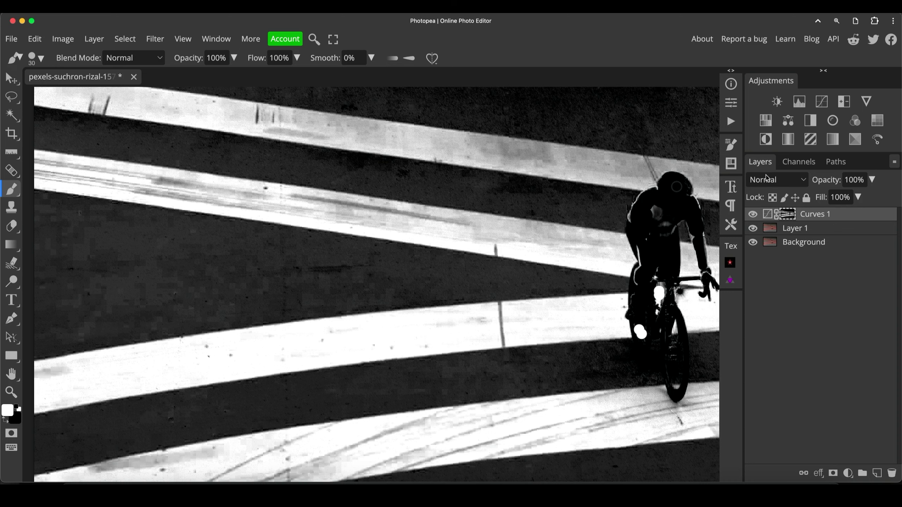
{"action": "left_click", "coordinate": [788, 215], "text": "alt"}
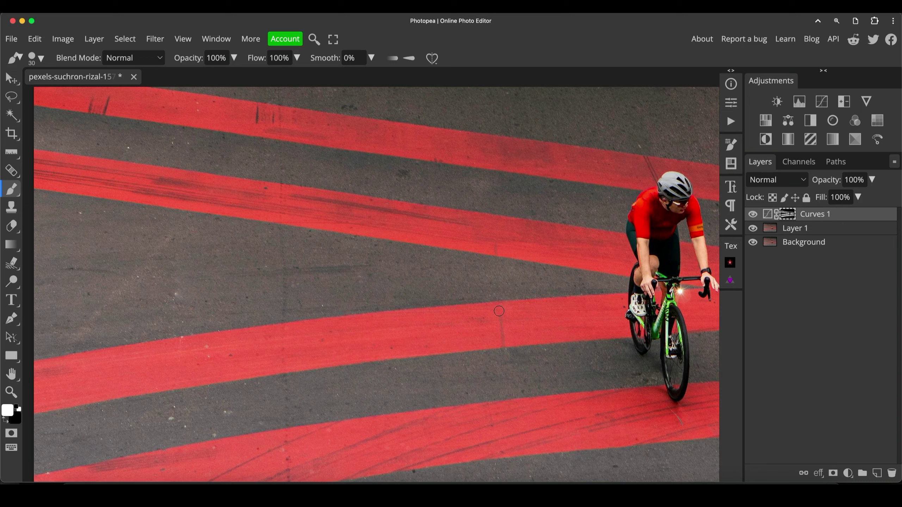
{"action": "left_click_drag", "start_coordinate": [499, 311], "coordinate": [502, 337]}
{"action": "left_click_drag", "start_coordinate": [487, 246], "coordinate": [499, 250]}
{"action": "key", "text": "z"}
{"action": "left_click", "coordinate": [489, 285], "text": "alt"}
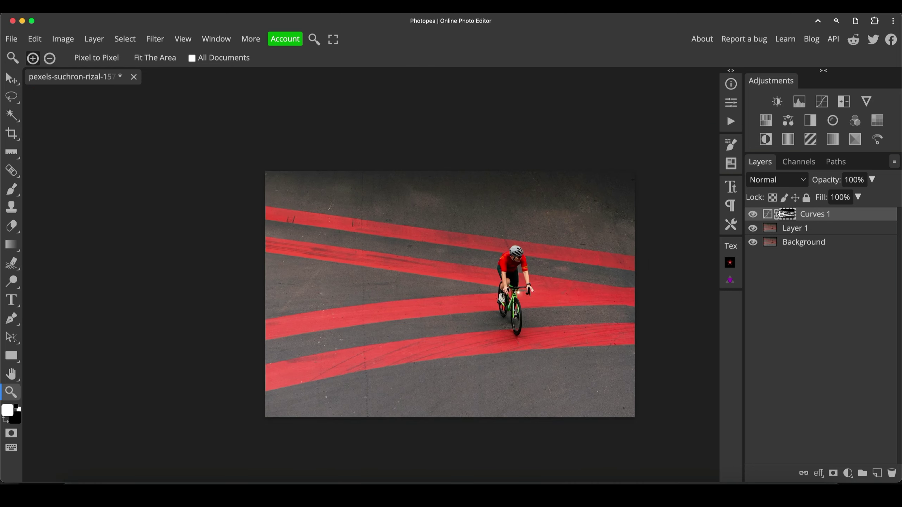
- Test a green-to-yellow hue shift on the bike, discard it, and start a crop
{"action": "left_click_drag", "start_coordinate": [551, 287], "coordinate": [504, 289]}
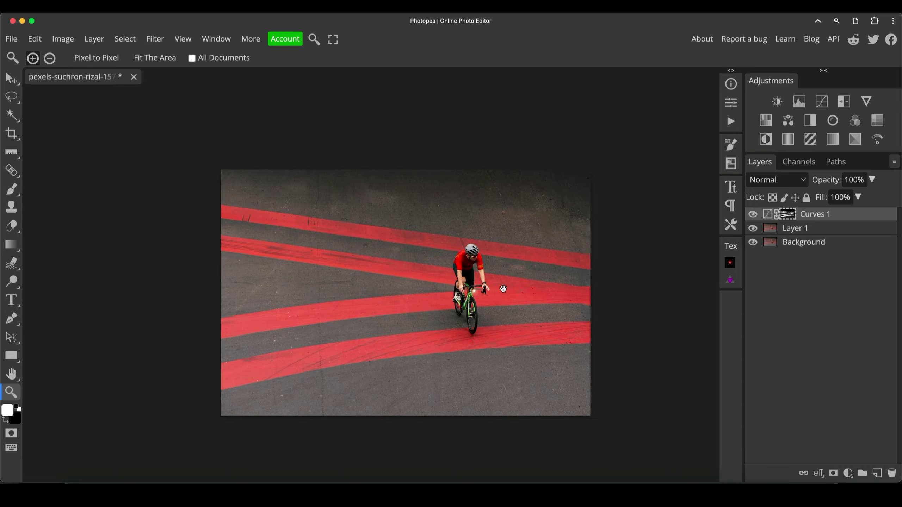
{"action": "scroll", "coordinate": [475, 301], "scroll_direction": "up", "scroll_amount": 5}
{"action": "left_click_drag", "start_coordinate": [430, 267], "coordinate": [473, 290]}
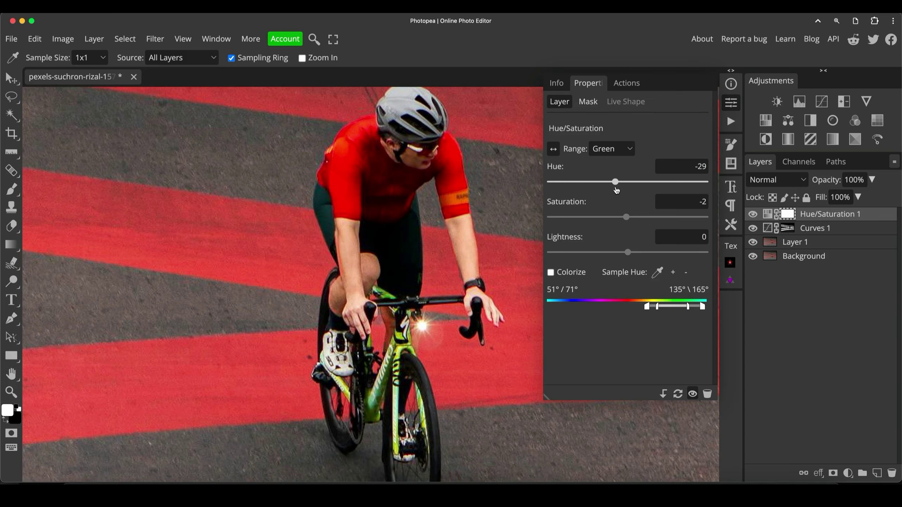
{"action": "left_click_drag", "start_coordinate": [616, 191], "coordinate": [607, 191]}
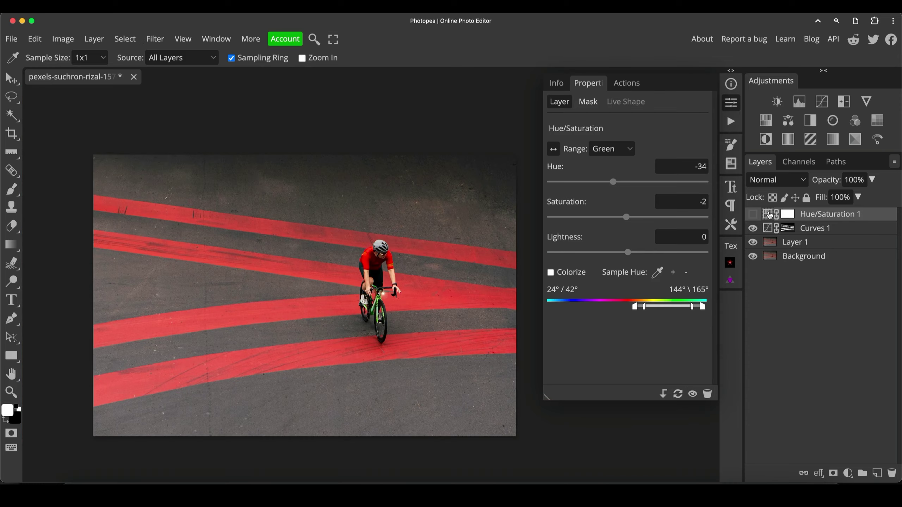
{"action": "key", "text": "Delete"}
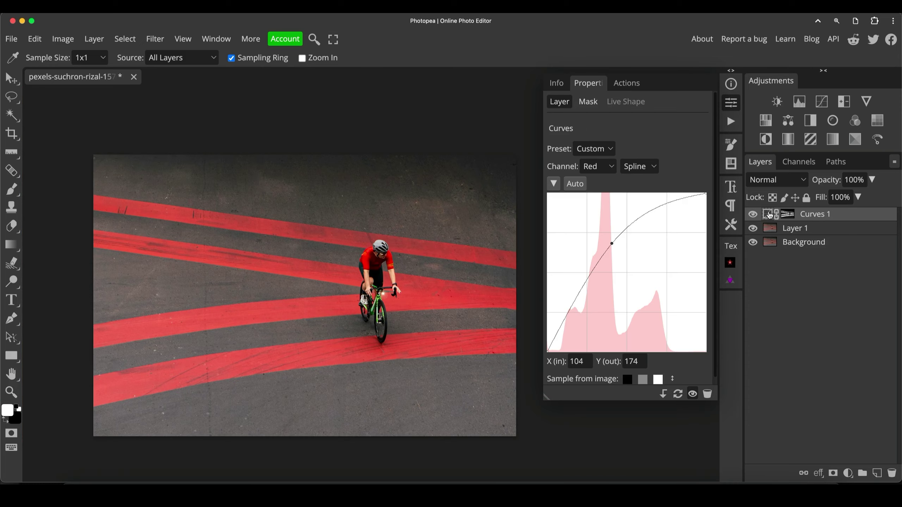
{"action": "left_click", "coordinate": [11, 137]}
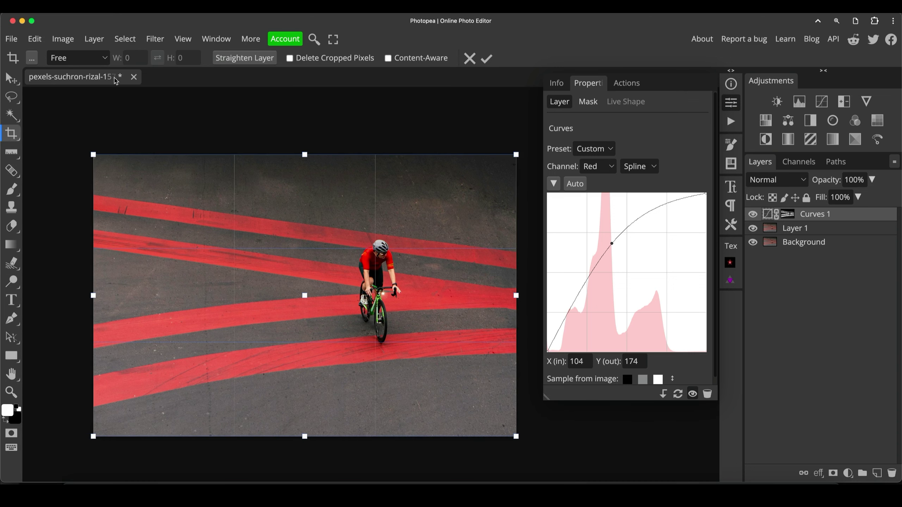
- Crop to a 3:2 ratio centred on the cyclist, trimming the left edge, top and bottom
{"action": "left_click", "coordinate": [95, 57]}
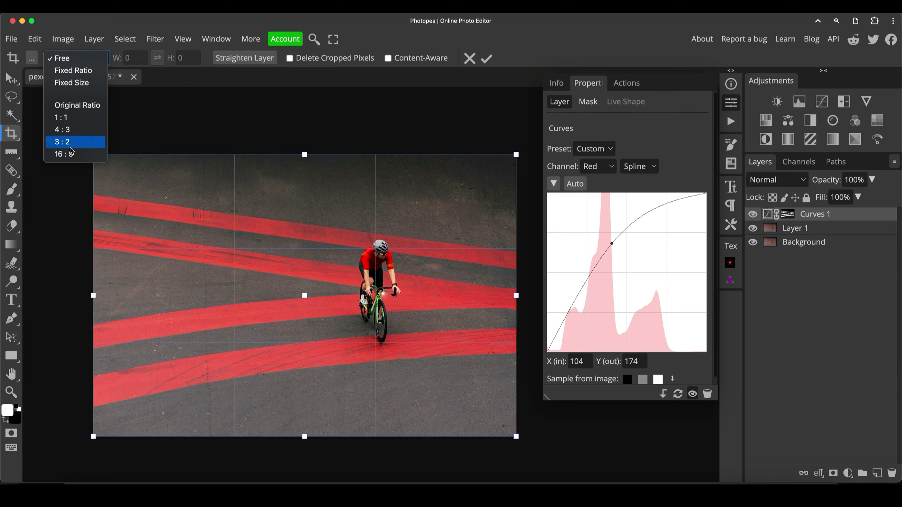
{"action": "left_click", "coordinate": [71, 144]}
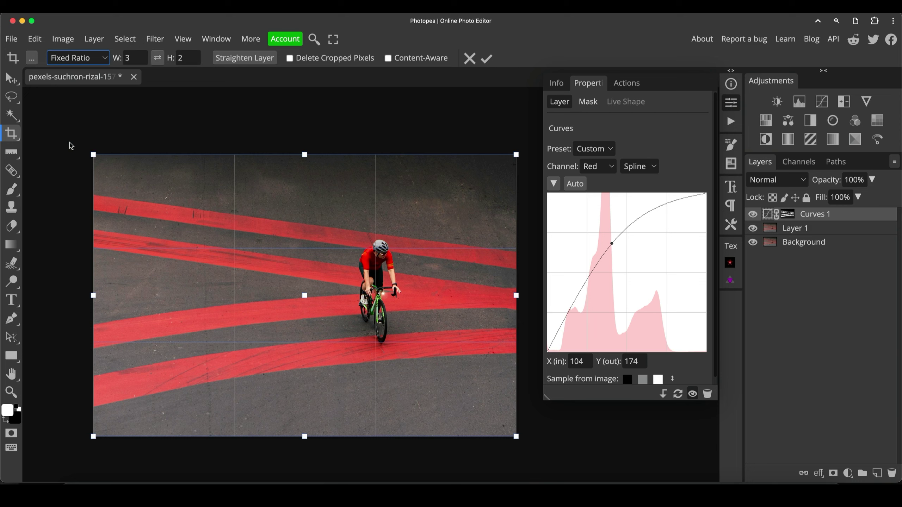
{"action": "left_click_drag", "start_coordinate": [95, 158], "coordinate": [163, 201]}
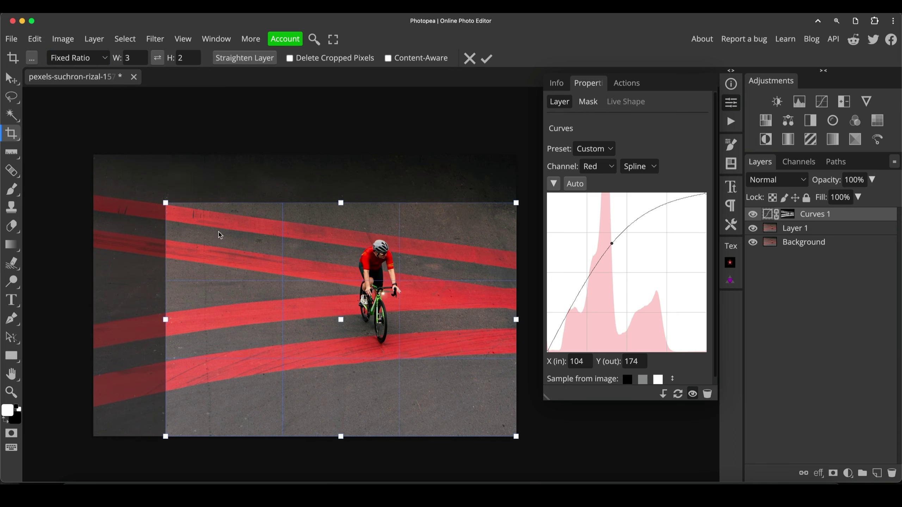
{"action": "left_click_drag", "start_coordinate": [232, 244], "coordinate": [212, 213]}
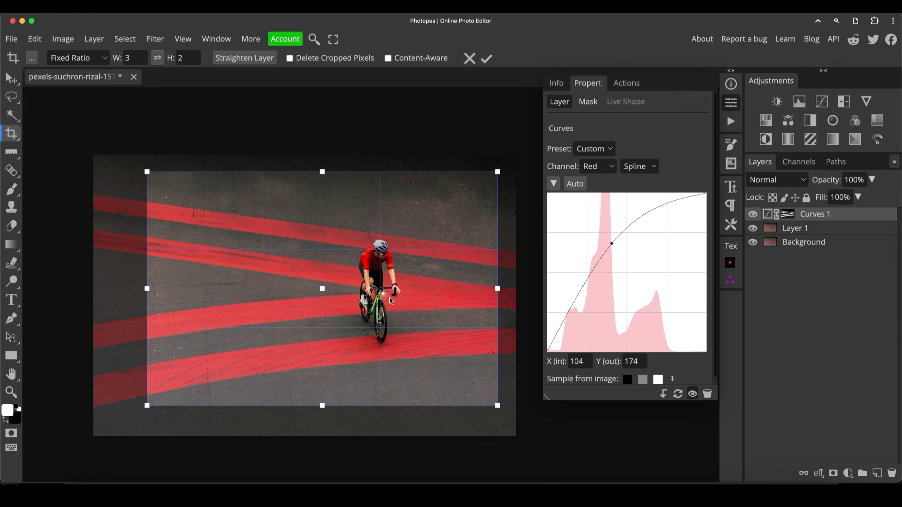
{"action": "left_click", "coordinate": [391, 284]}
{"action": "left_click", "coordinate": [732, 104]}
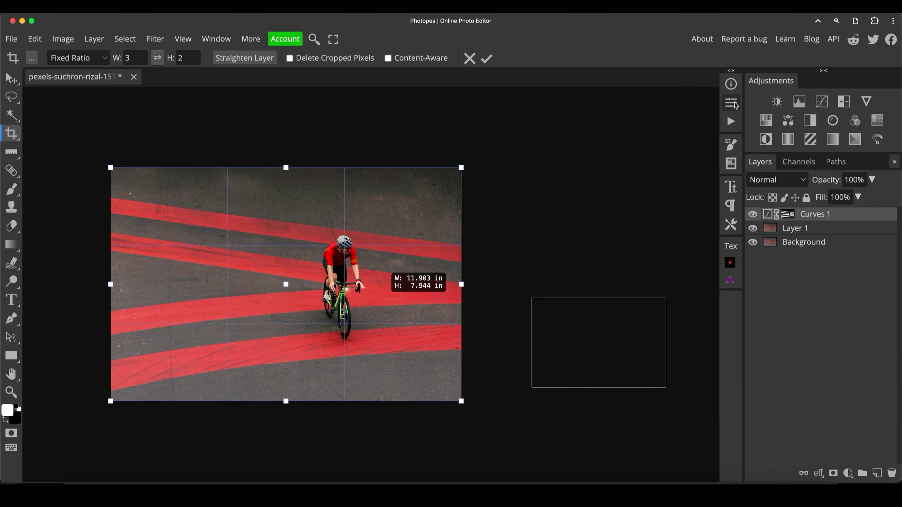
{"action": "key", "text": "Return"}
{"action": "key", "text": "v"}
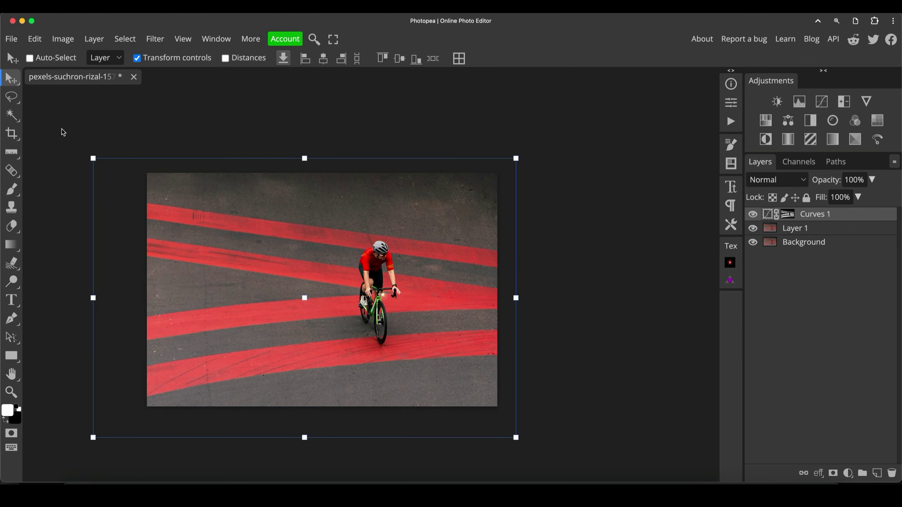